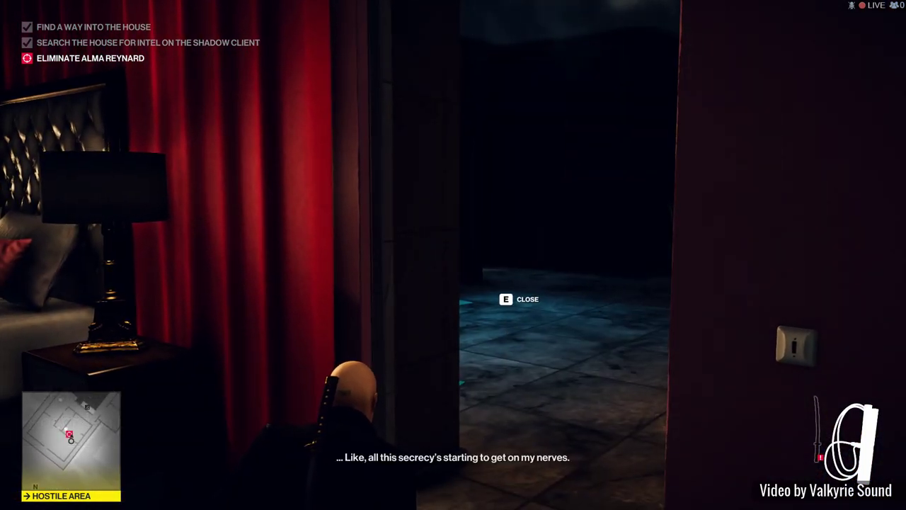
pyautogui.press('e')
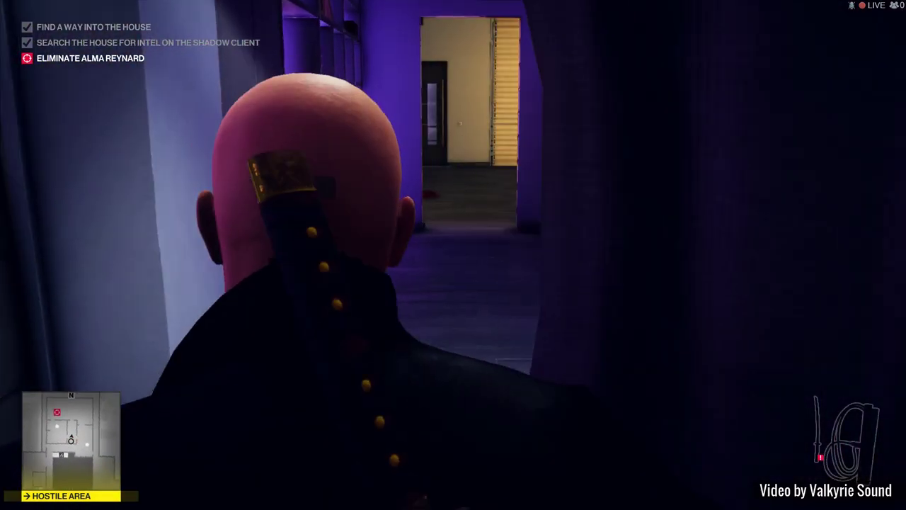
pyautogui.press('w')
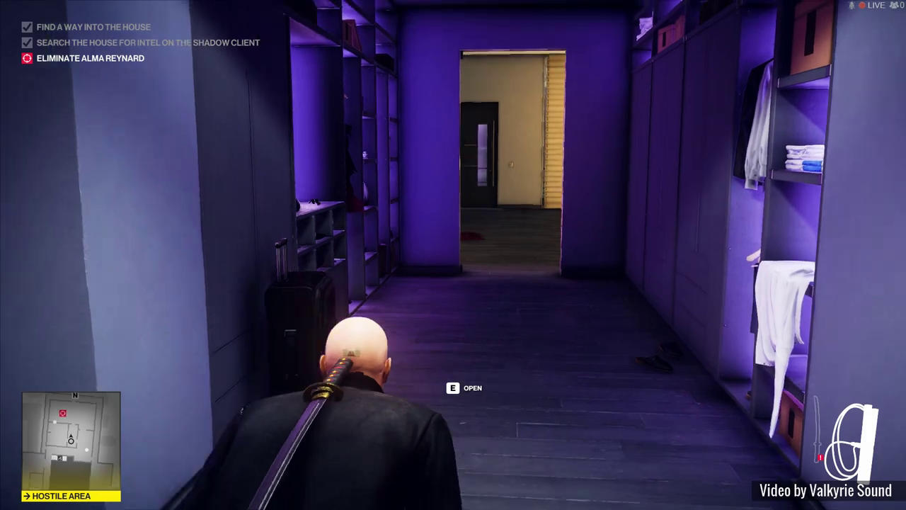
pyautogui.press('w')
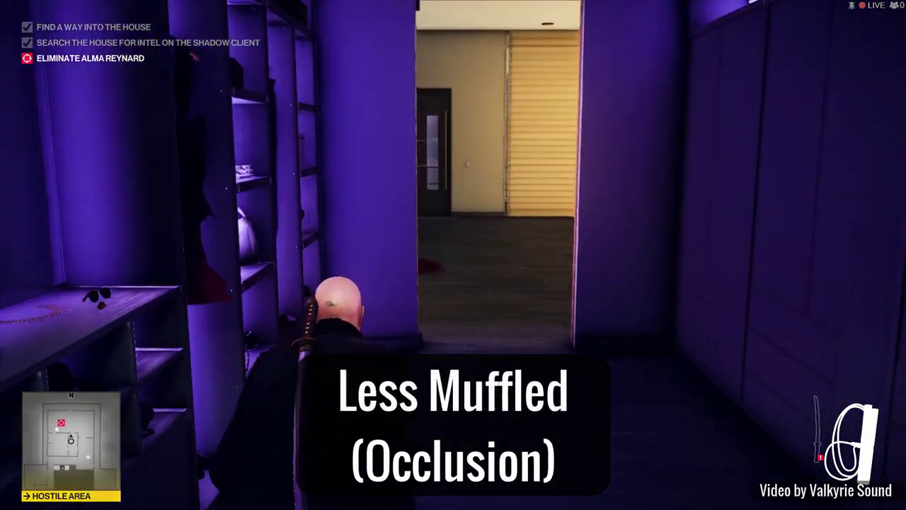
pyautogui.press('w')
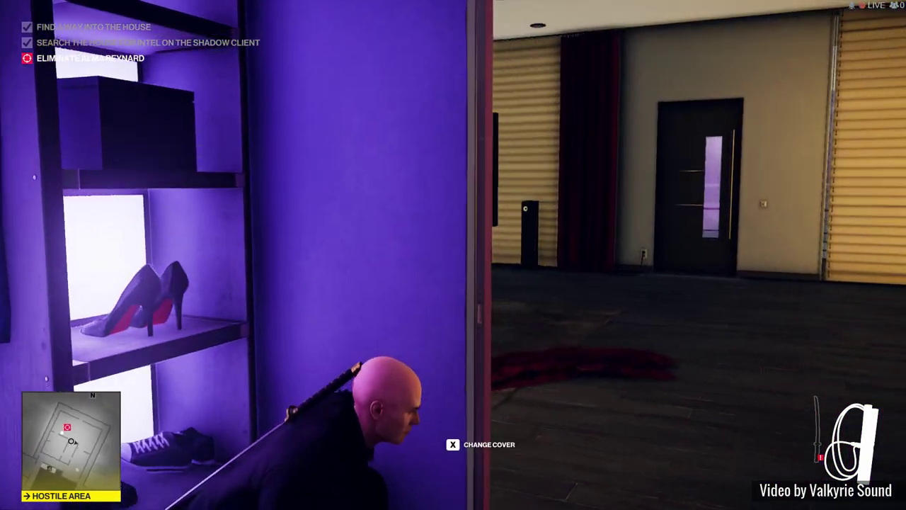
pyautogui.press('d')
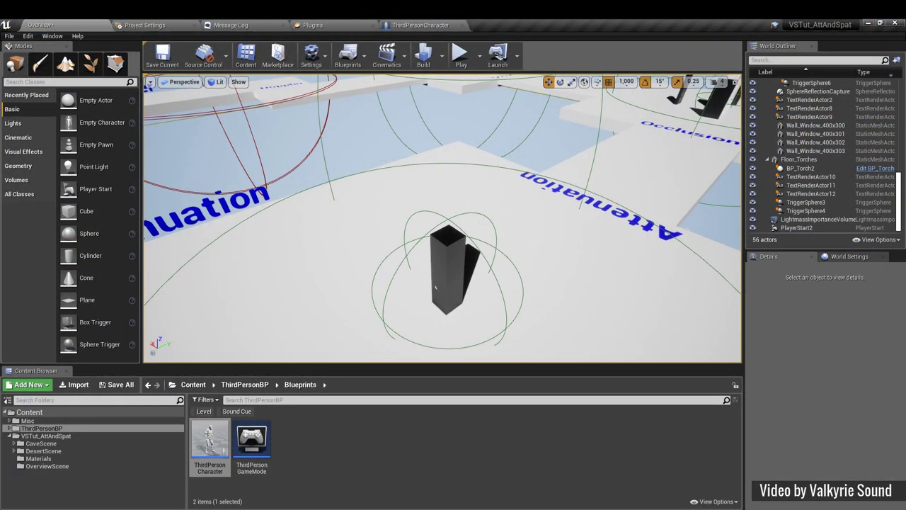
# - Select the Cue_Crystals ambient sound under Floor_Crystal and open its assigned SA_Crystals attenuation asset for editing
pyautogui.press('w')
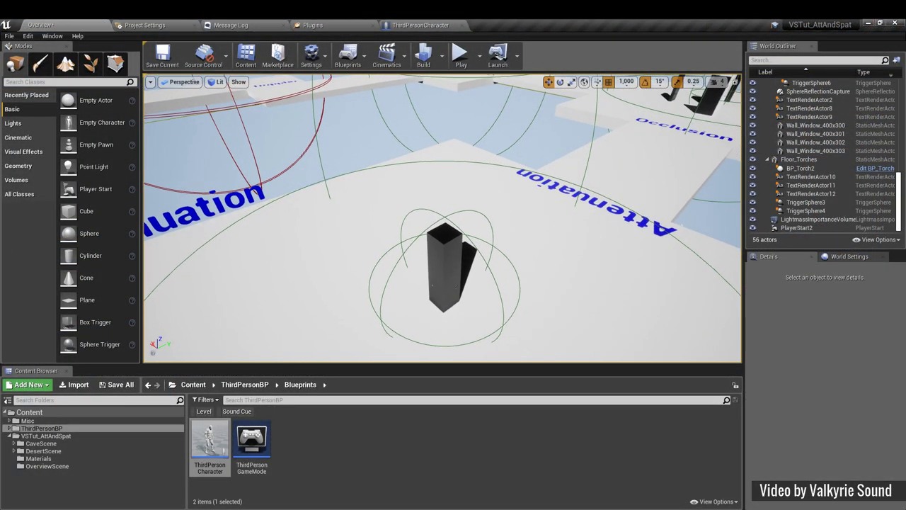
pyautogui.moveTo(564, 149); pyautogui.dragTo(559, 143, button='right')
pyautogui.scroll(5, 850, 143)
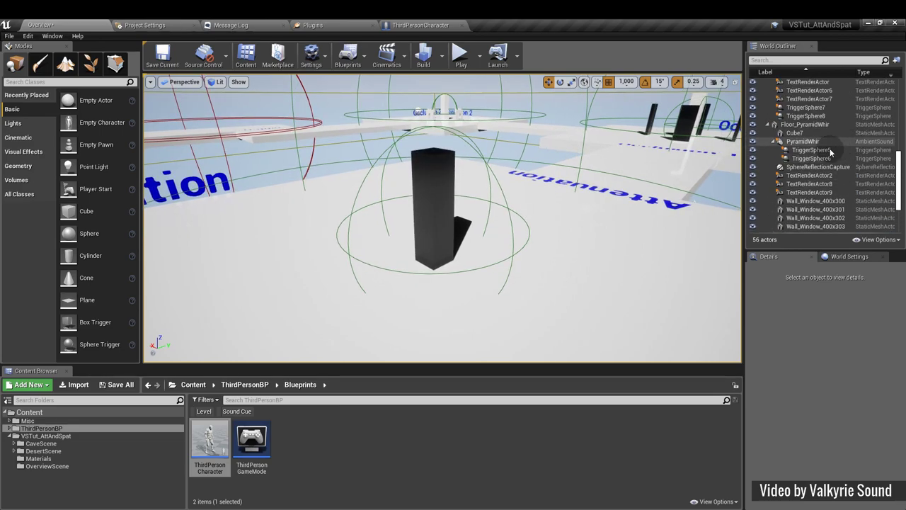
pyautogui.scroll(4, 800, 155)
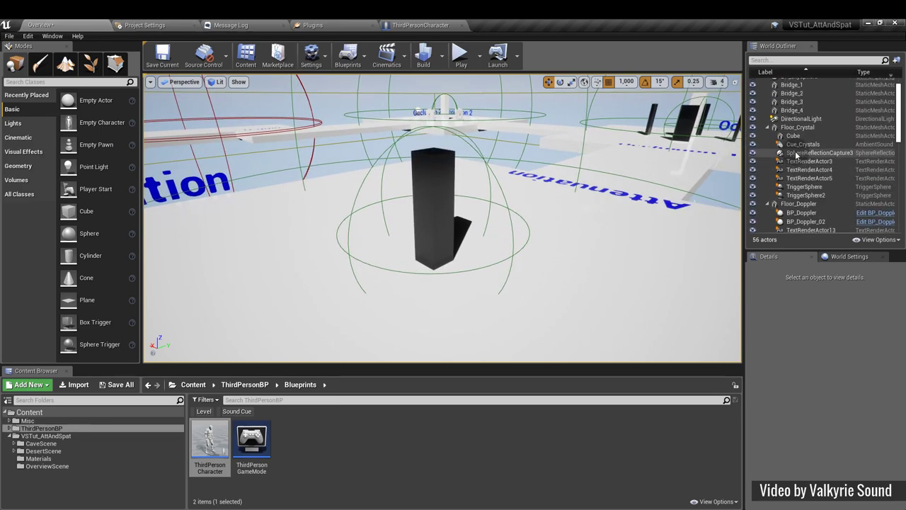
pyautogui.click(798, 144)
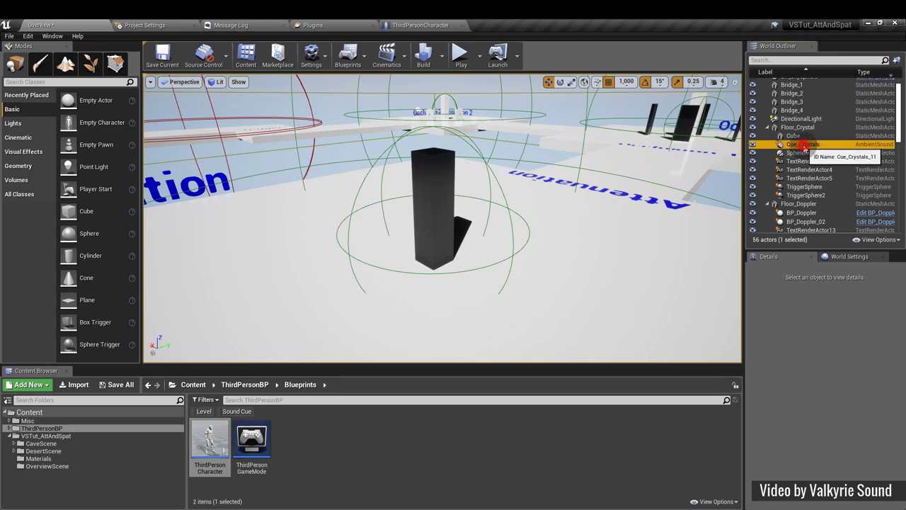
pyautogui.scroll(-5, 814, 400)
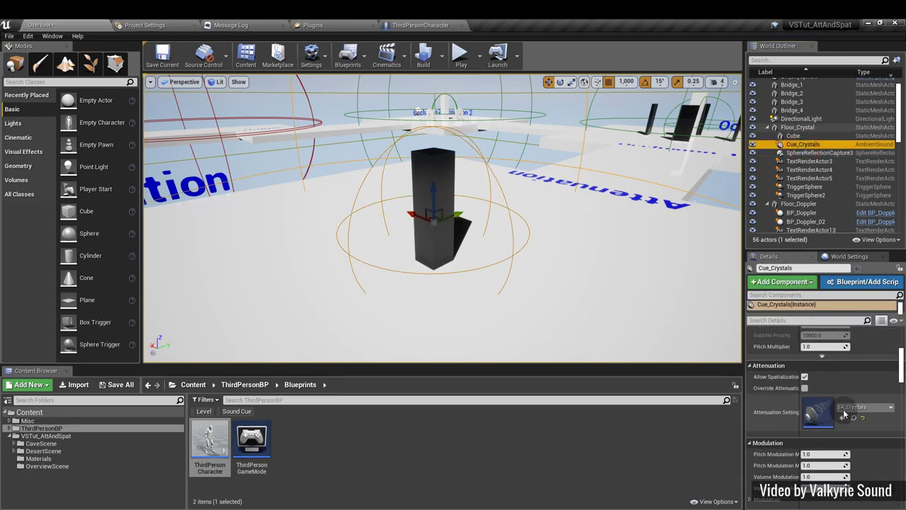
pyautogui.click(855, 419)
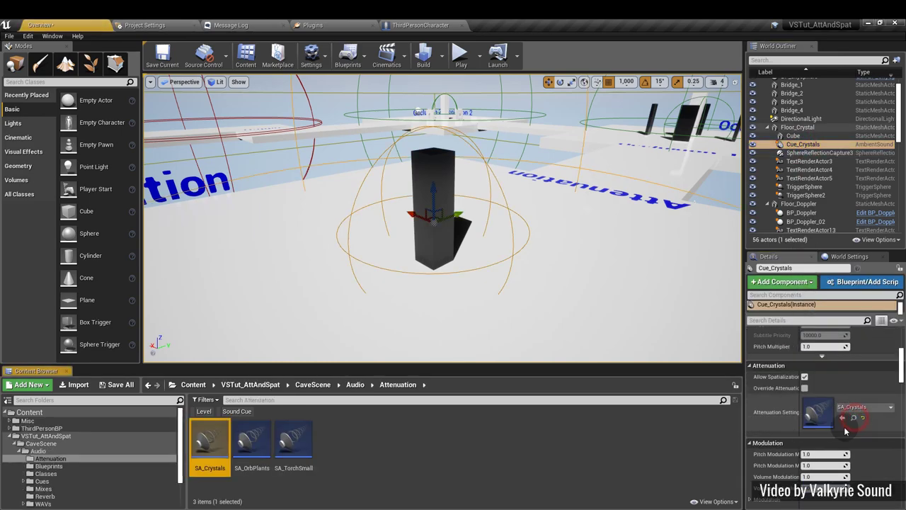
pyautogui.doubleClick(208, 460)
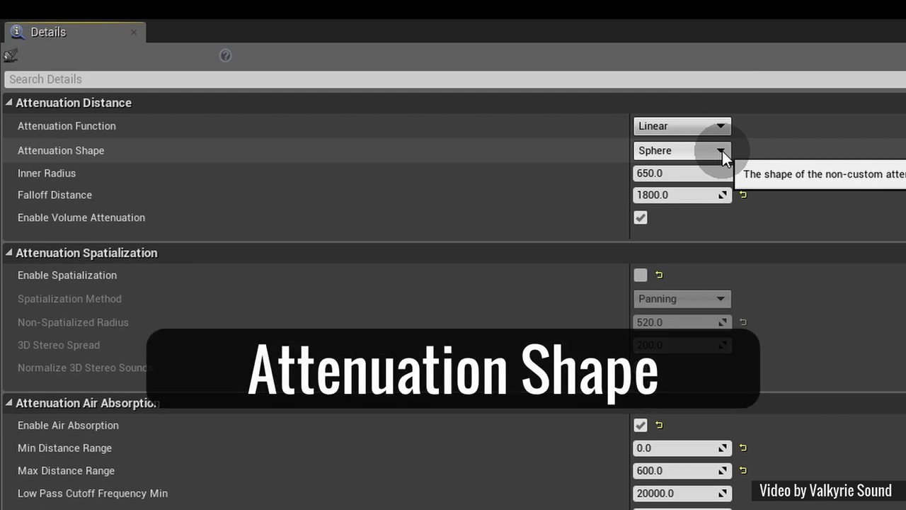
# - Try the Box, Cone and Capsule options for the Attenuation Shape, and return it to Sphere
pyautogui.click(720, 151)
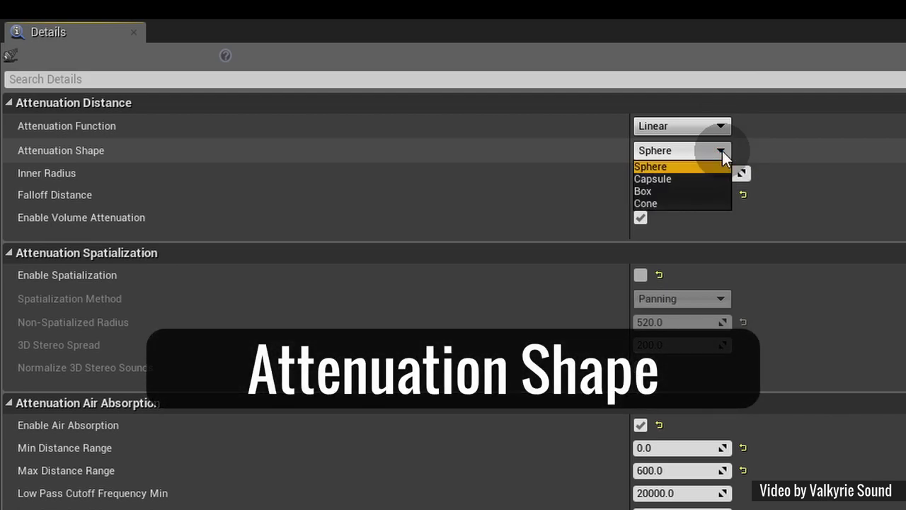
pyautogui.click(722, 151)
pyautogui.click(719, 173)
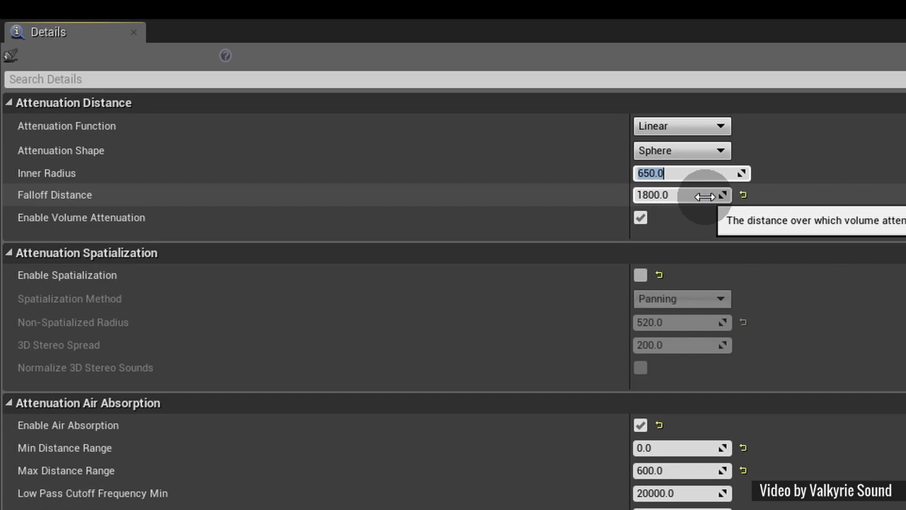
pyautogui.click(719, 150)
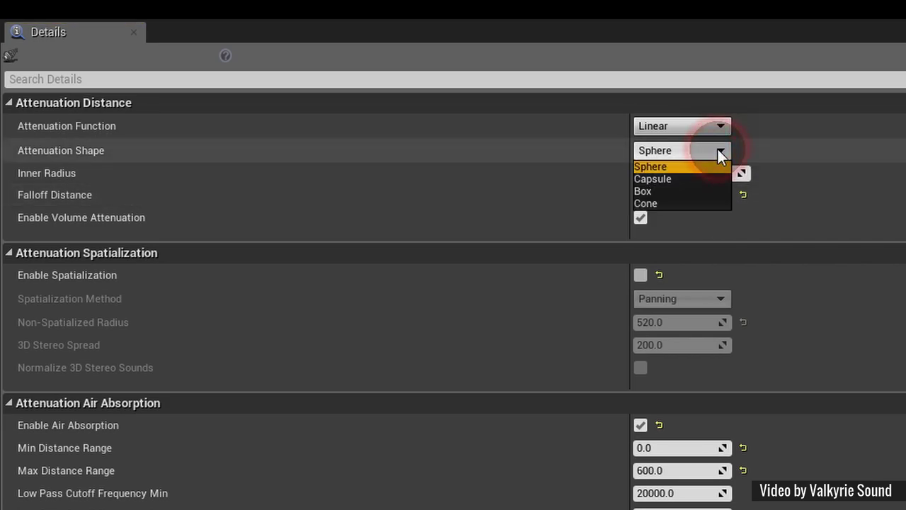
pyautogui.click(695, 190)
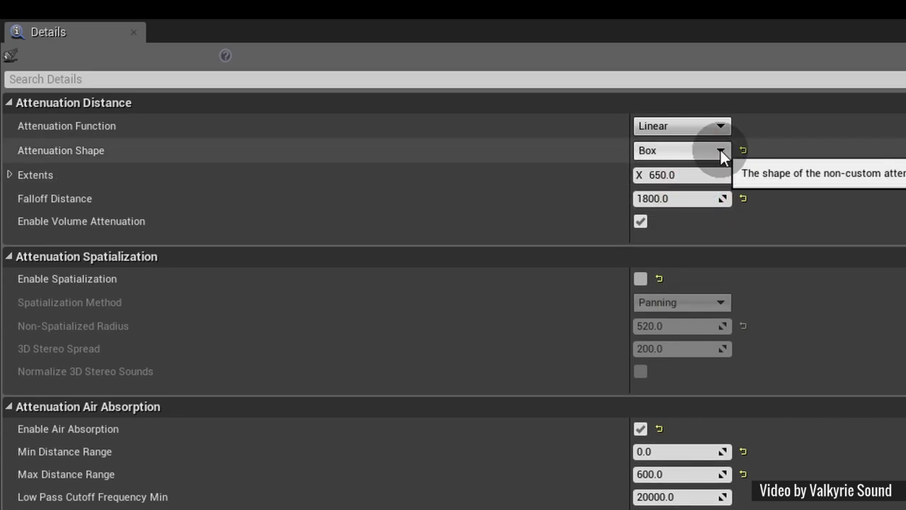
pyautogui.click(720, 149)
pyautogui.click(708, 203)
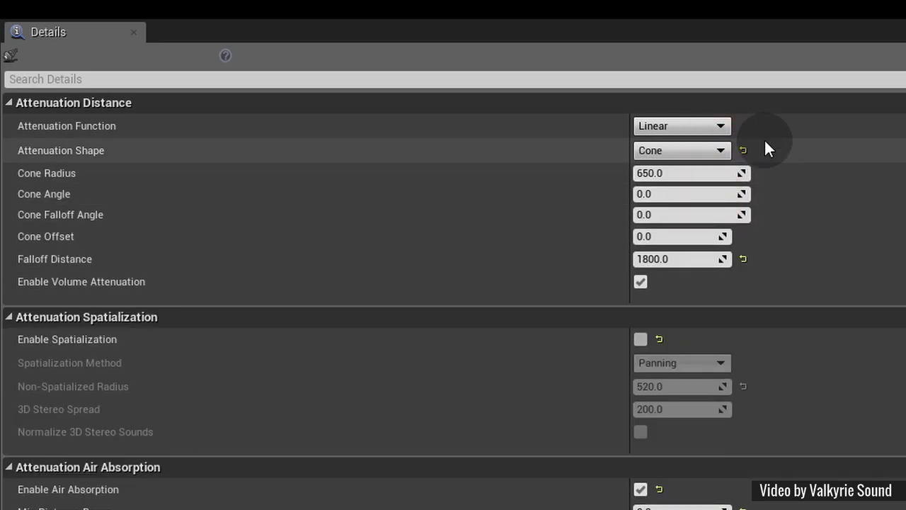
pyautogui.click(719, 150)
pyautogui.click(711, 179)
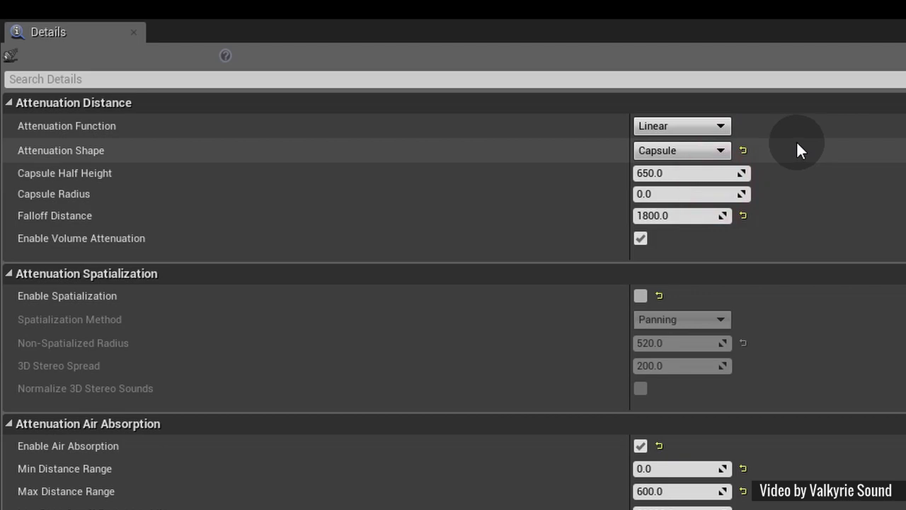
pyautogui.click(717, 149)
pyautogui.click(708, 165)
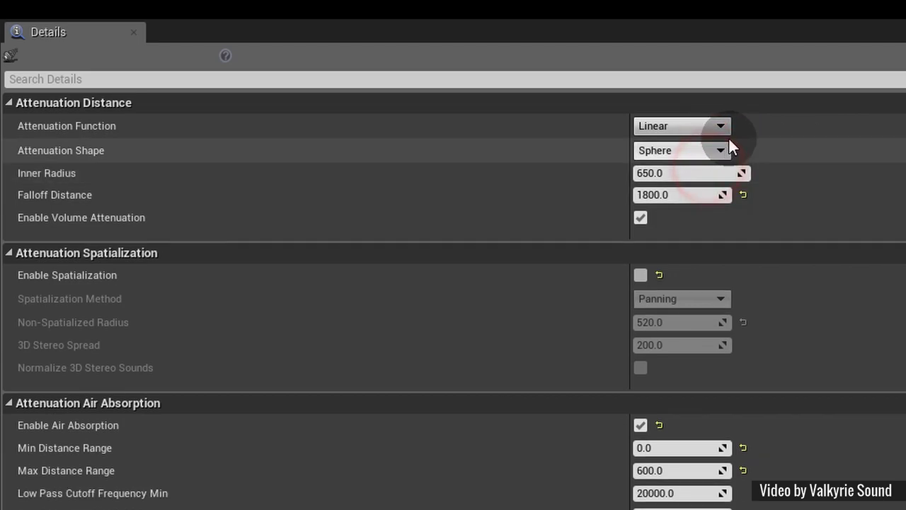
# - Set the Attenuation Function of SA_Crystals to Natural Sound and go back to the level around the crystal pillar
pyautogui.click(726, 126)
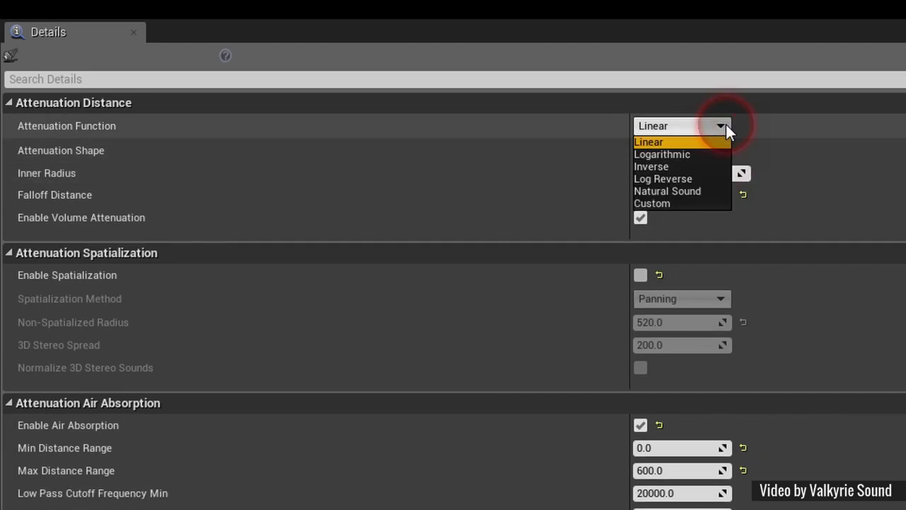
pyautogui.click(711, 189)
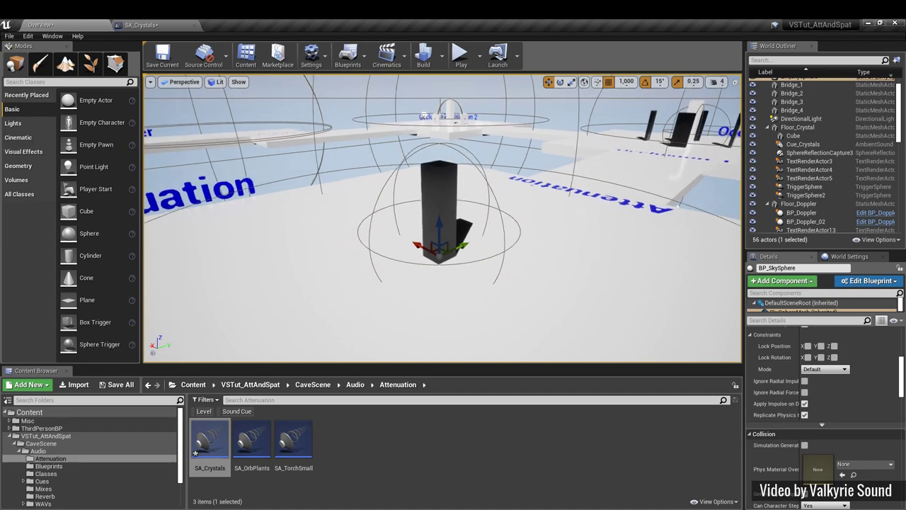
pyautogui.press('s')
pyautogui.moveTo(355, 153); pyautogui.dragTo(356, 153, button='right')
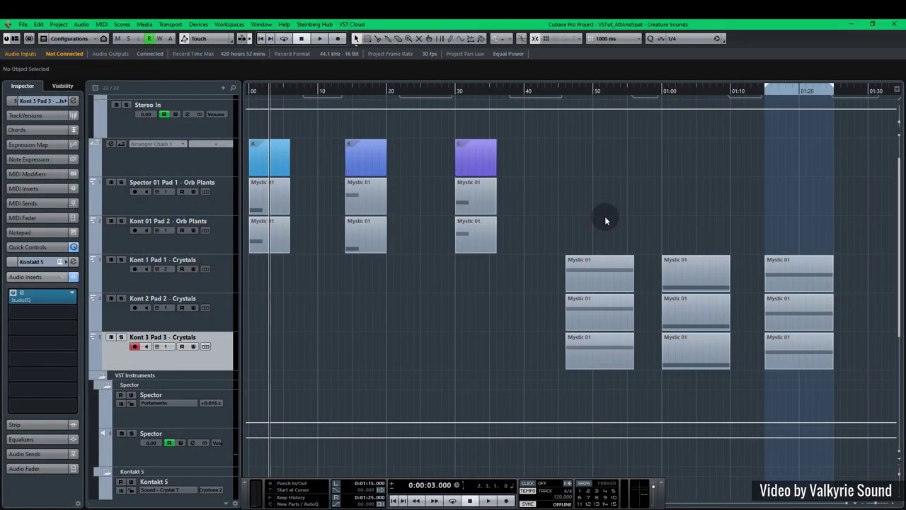
# - Switch to Cubase and play the Creature Sounds project from its beginning
pyautogui.press('Home')
pyautogui.press('space')
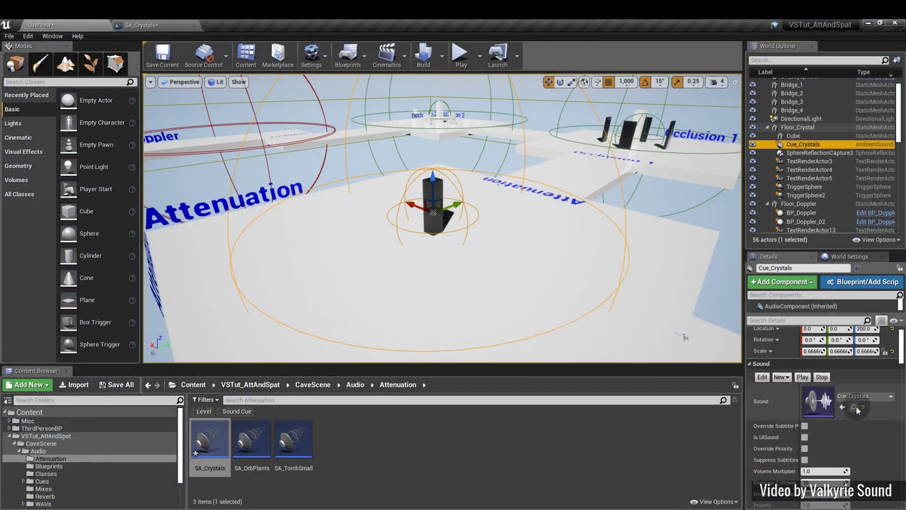
# - Back in Unreal Editor, open the sound cue assigned to Cue_Crystals and examine its node graph and Virtualization Mode setting
pyautogui.click(855, 408)
pyautogui.doubleClick(217, 453)
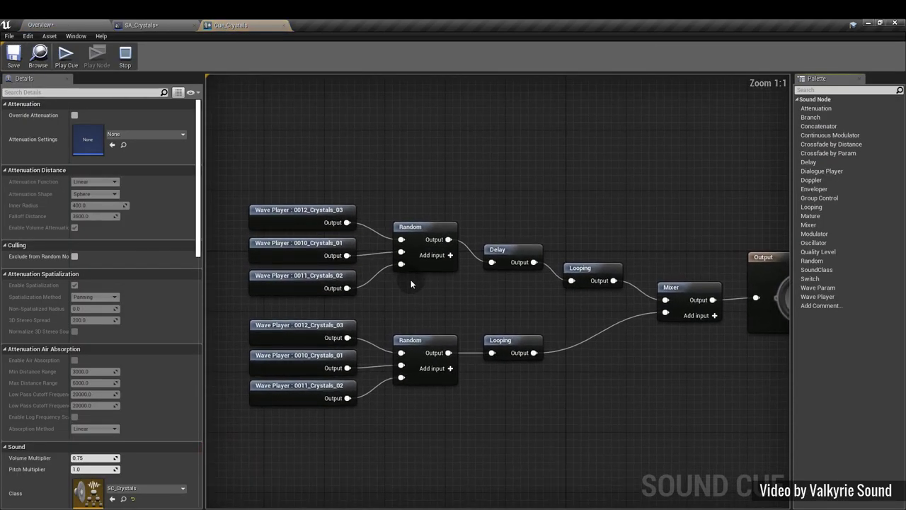
pyautogui.scroll(-2, 444, 283)
pyautogui.moveTo(581, 222); pyautogui.dragTo(577, 218, button='right')
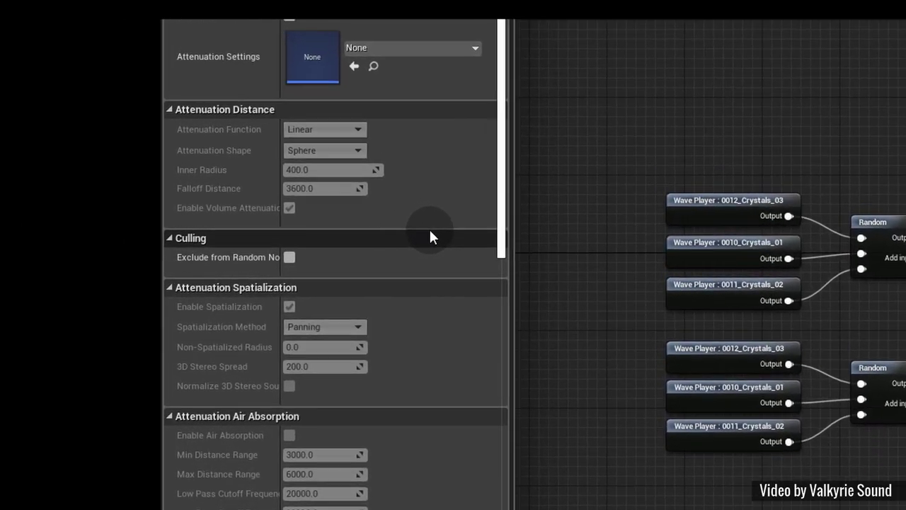
pyautogui.scroll(-10, 452, 258)
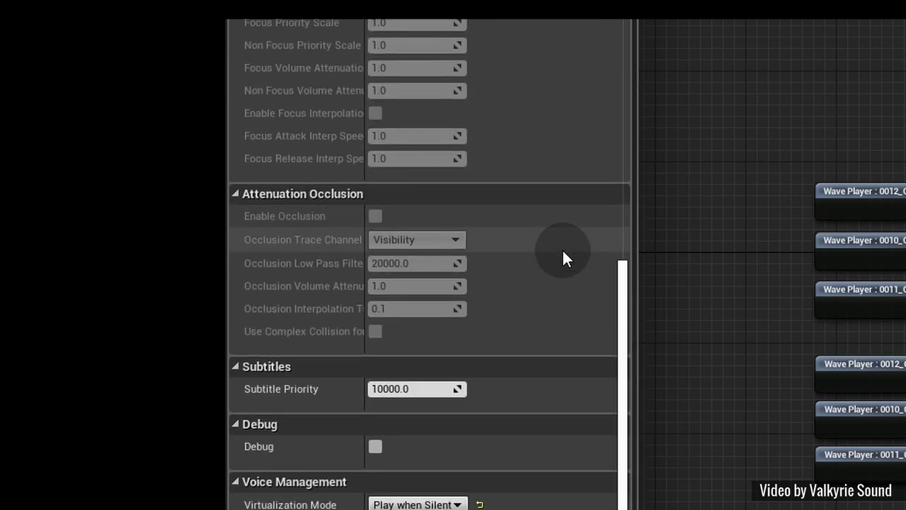
pyautogui.scroll(-4, 564, 258)
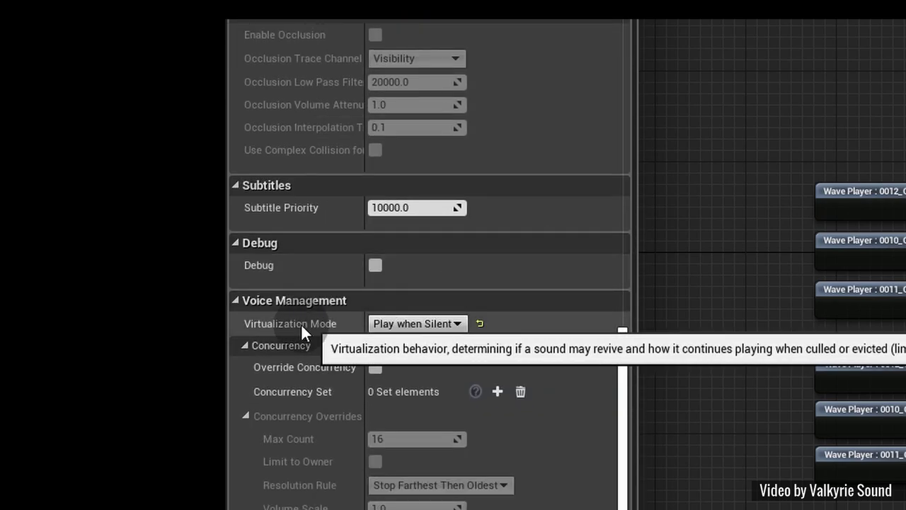
pyautogui.moveTo(446, 330)
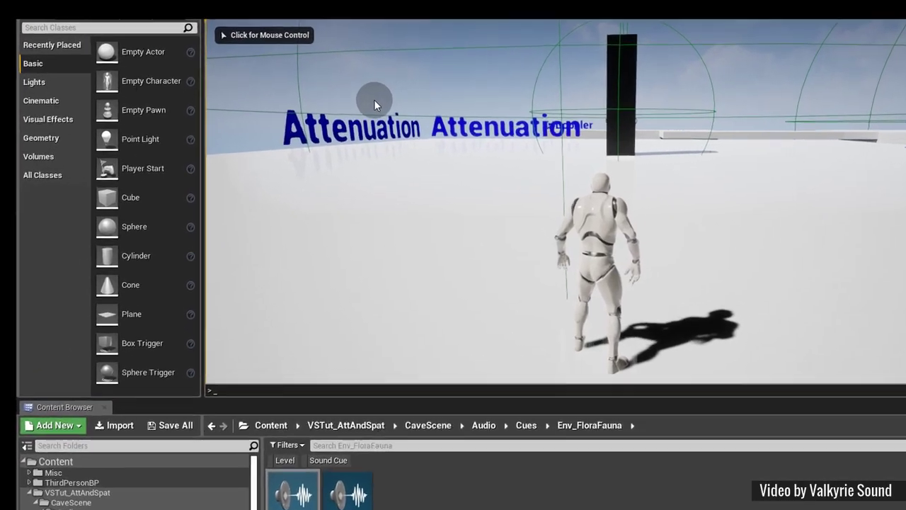
# - Run the console command Stat Audio in the play session to display the audio statistics
pyautogui.press('`')
pyautogui.write('stat ')
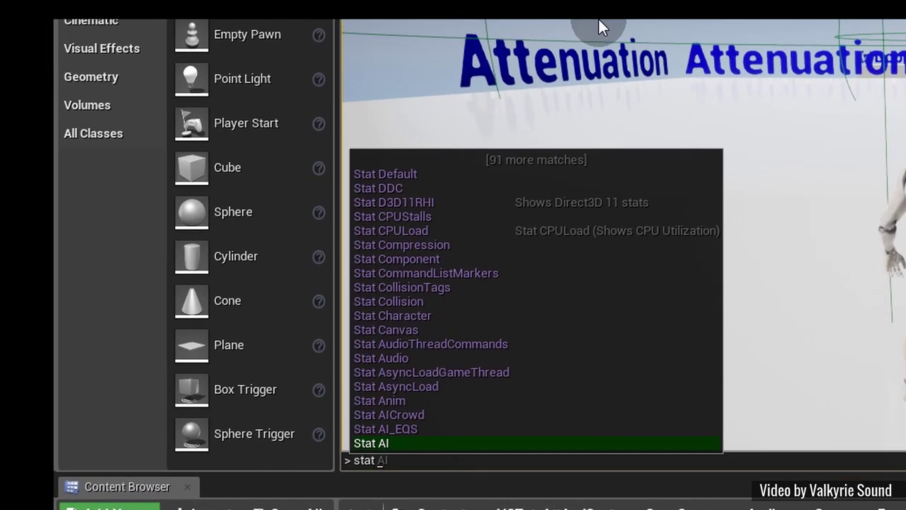
pyautogui.write('a')
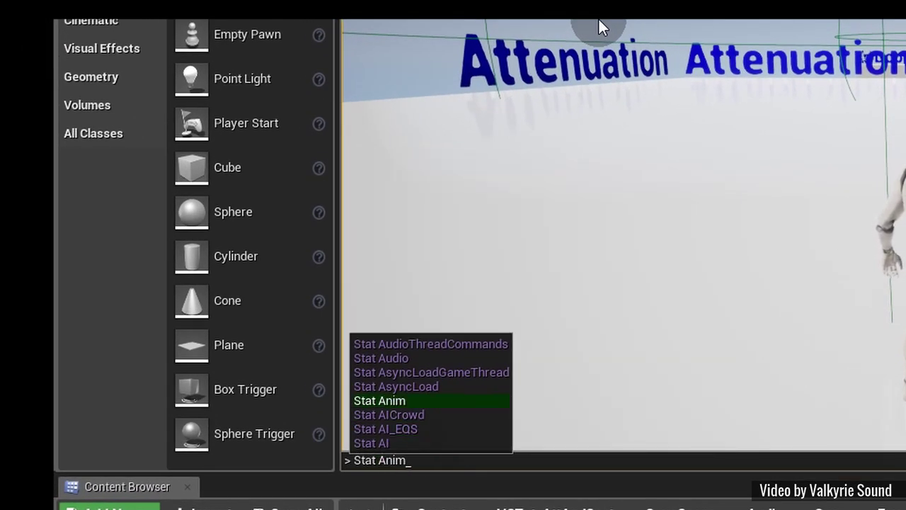
pyautogui.press('Return')
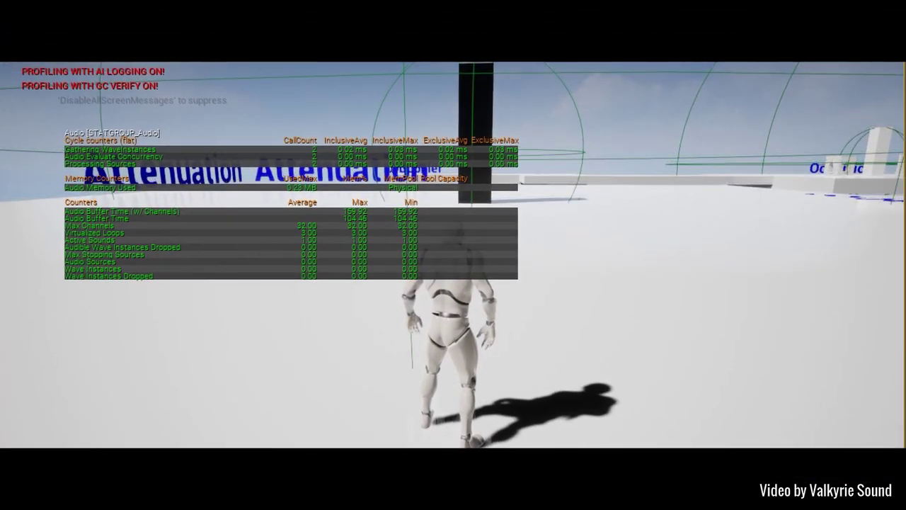
# - Run the character past the black crystal pillar and toward the level's edge to observe the audio statistics at different distances
pyautogui.press('w')
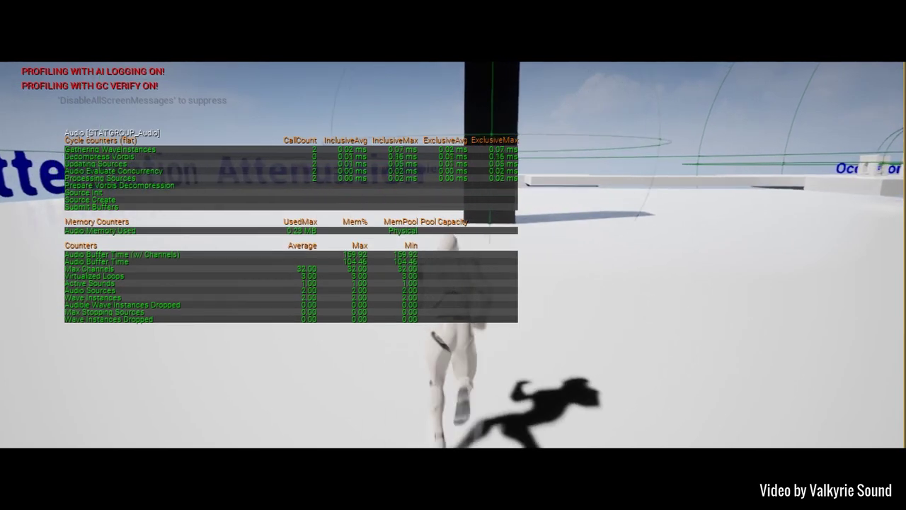
pyautogui.press('a')
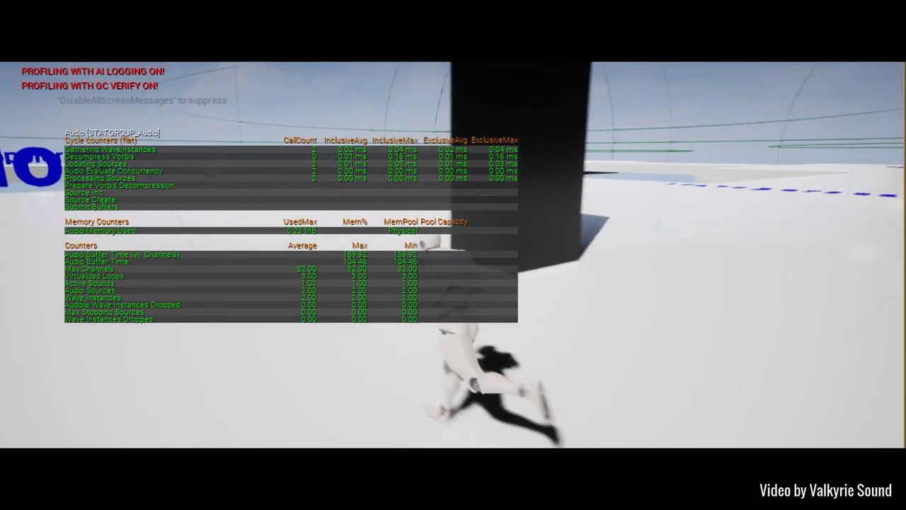
pyautogui.press('w')
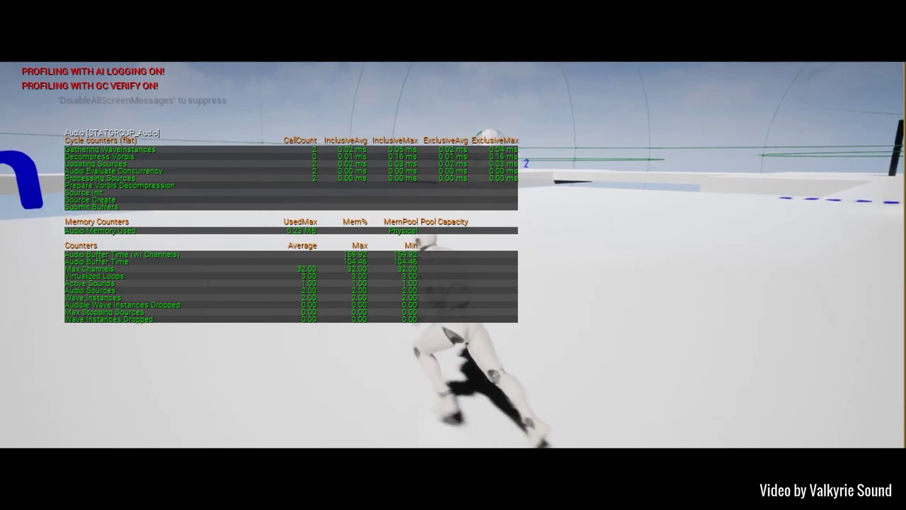
pyautogui.press('w')
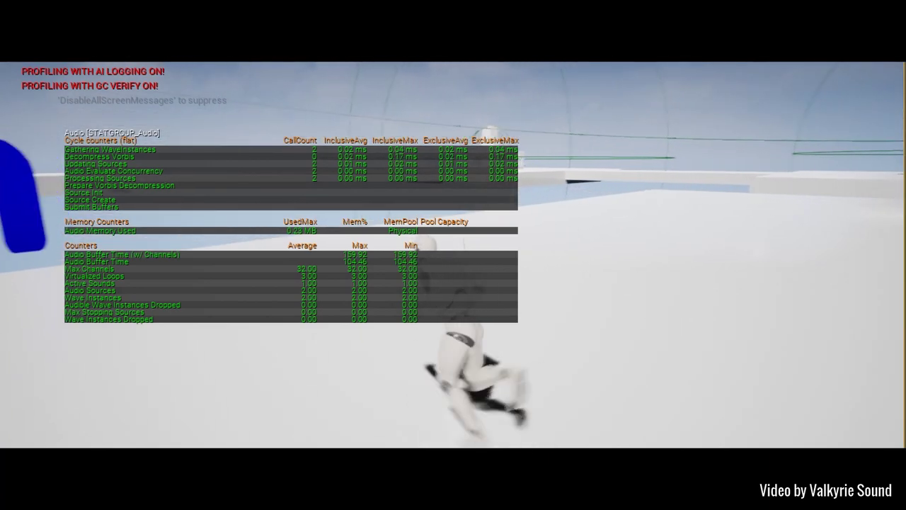
pyautogui.press('w')
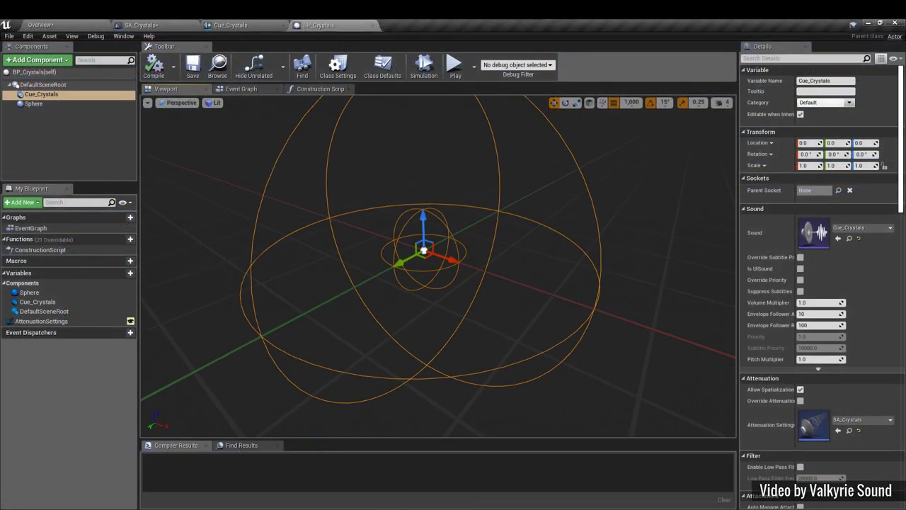
# - Enable Override Attenuation for the Cue_Crystals component in BP_Crystals and bring up its Attenuation Distance settings
pyautogui.scroll(-5, 786, 381)
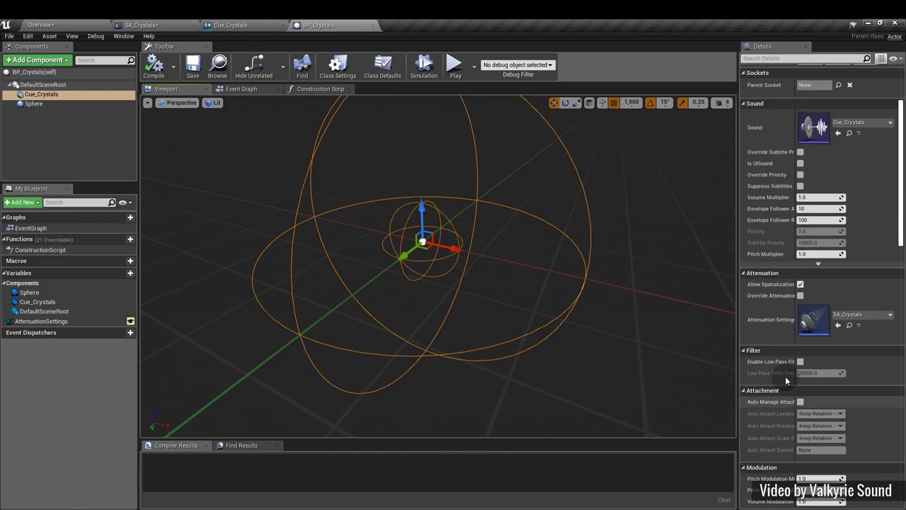
pyautogui.click(800, 295)
pyautogui.scroll(-5, 768, 325)
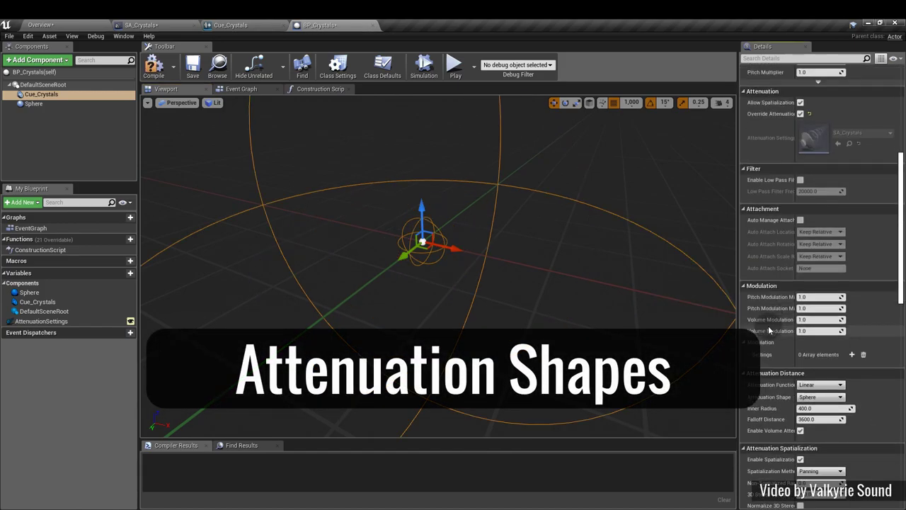
pyautogui.scroll(-5, 768, 325)
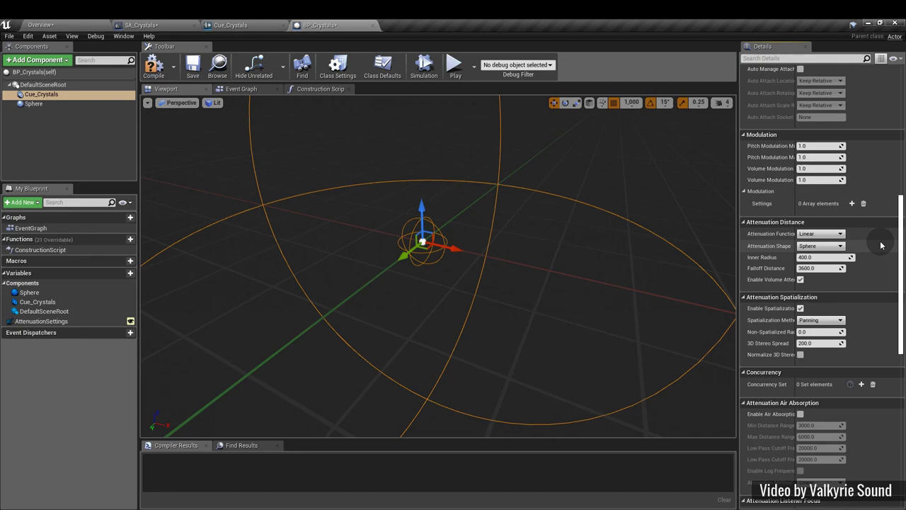
# - Set the Attenuation Shape of Cue_Crystals to Box with extents of 400 in X, Y and Z
pyautogui.click(814, 266)
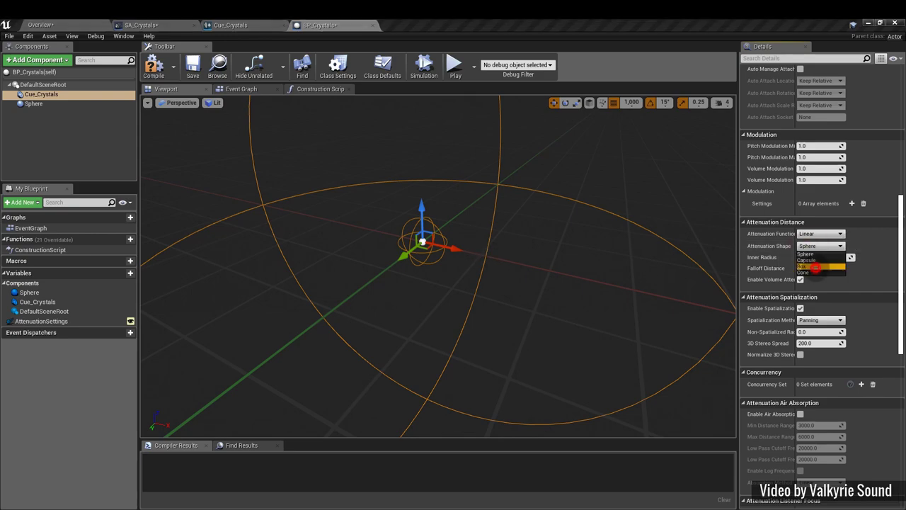
pyautogui.press('s')
pyautogui.moveTo(478, 243); pyautogui.dragTo(486, 238, button='right')
pyautogui.write('400')
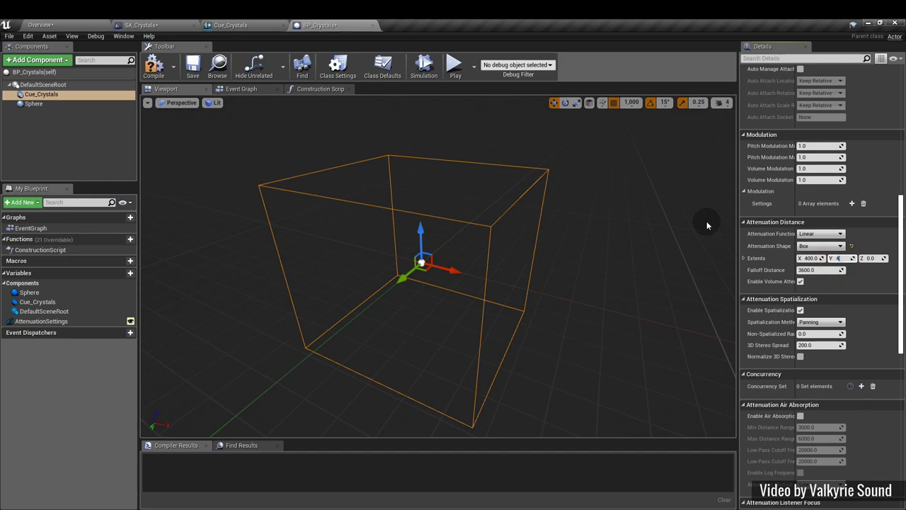
pyautogui.press('Tab')
pyautogui.write('400')
pyautogui.press('Tab')
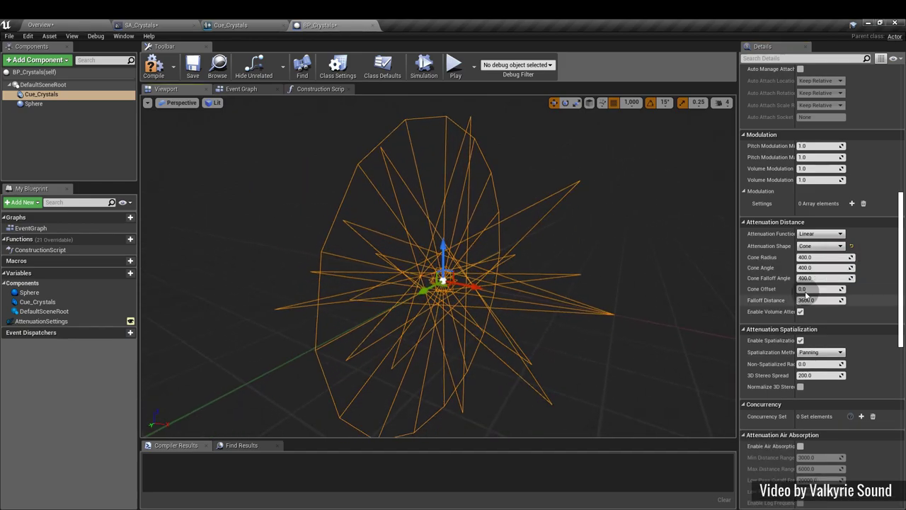
# - Switch the Attenuation Shape to Cone with a Cone Angle of 20, Cone Falloff Angle of 5 and Cone Offset of 0
pyautogui.click(821, 289)
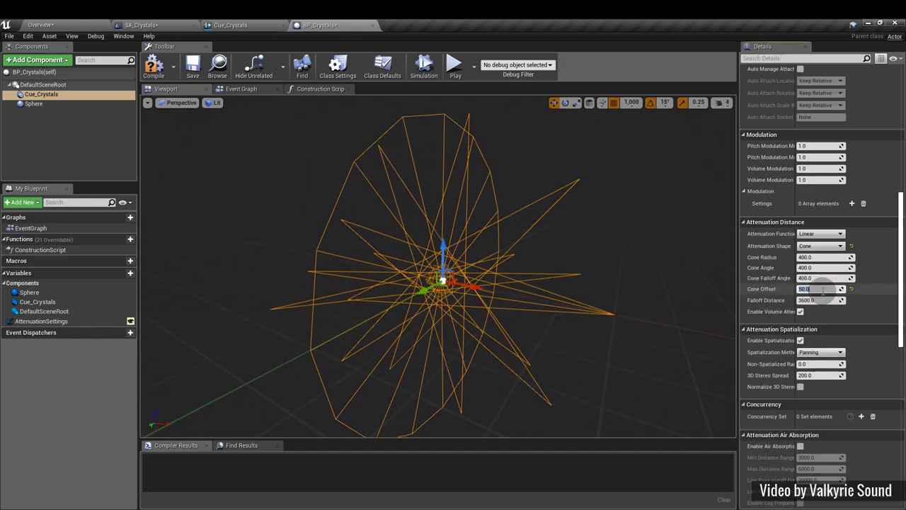
pyautogui.click(823, 269)
pyautogui.write('20')
pyautogui.press('Tab')
pyautogui.write('5')
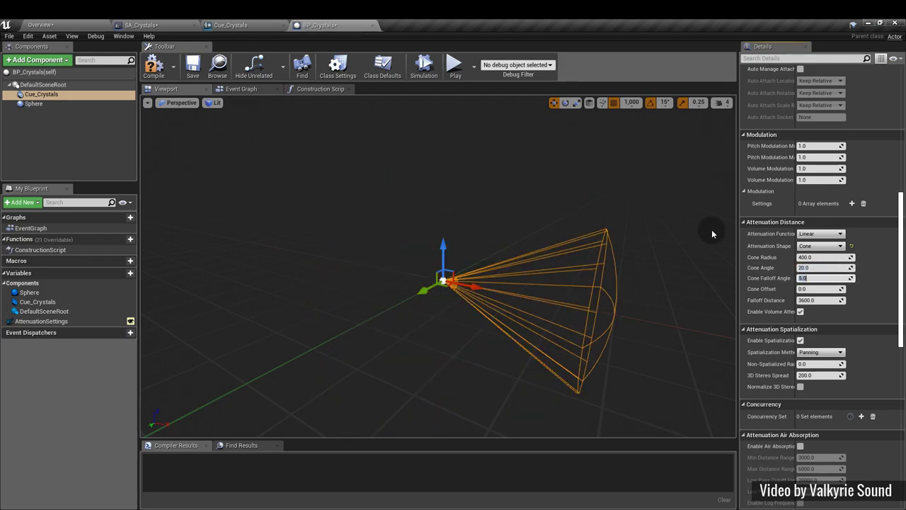
pyautogui.moveTo(712, 232); pyautogui.dragTo(668, 235, button='right')
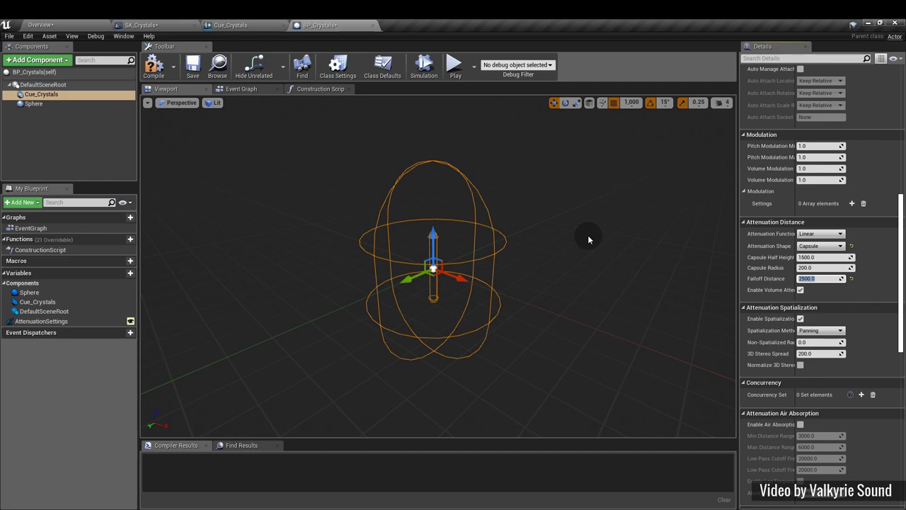
# - Use the Capsule Attenuation Shape with a Capsule Half Height of 2500, Capsule Radius of 500 and Falloff Distance of 500
pyautogui.write('200')
pyautogui.press('Return')
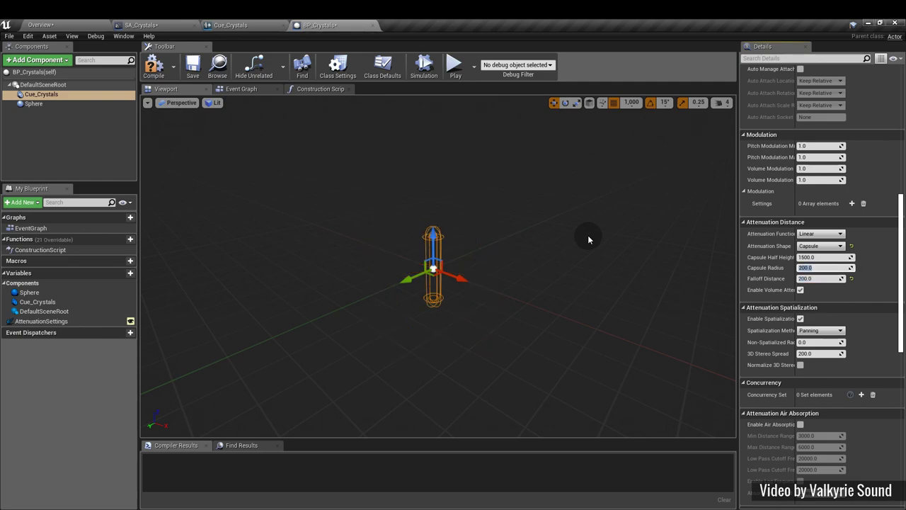
pyautogui.write('500')
pyautogui.press('Return')
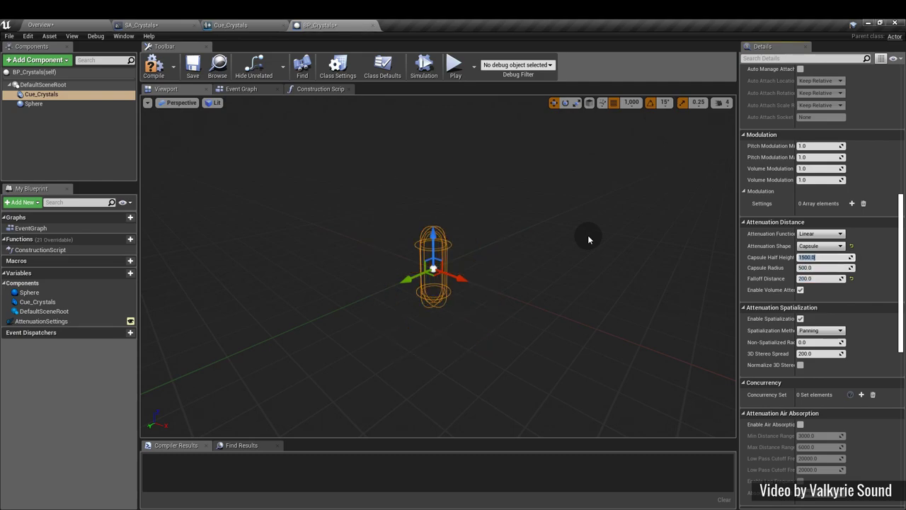
pyautogui.write('2500')
pyautogui.press('Return')
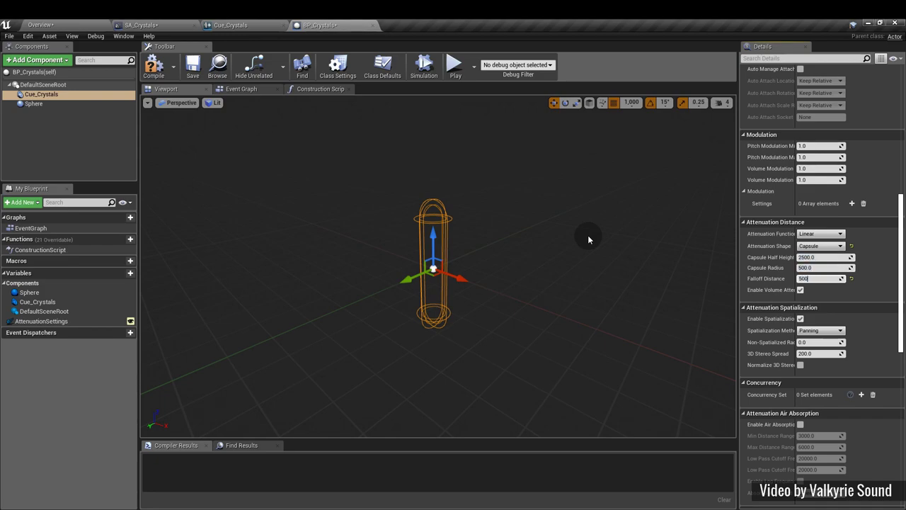
pyautogui.click(587, 239)
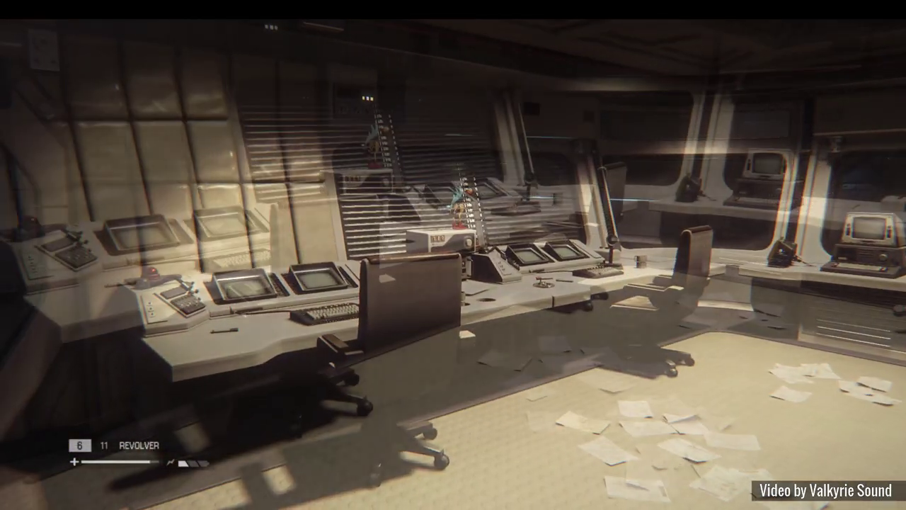
pyautogui.press('w')
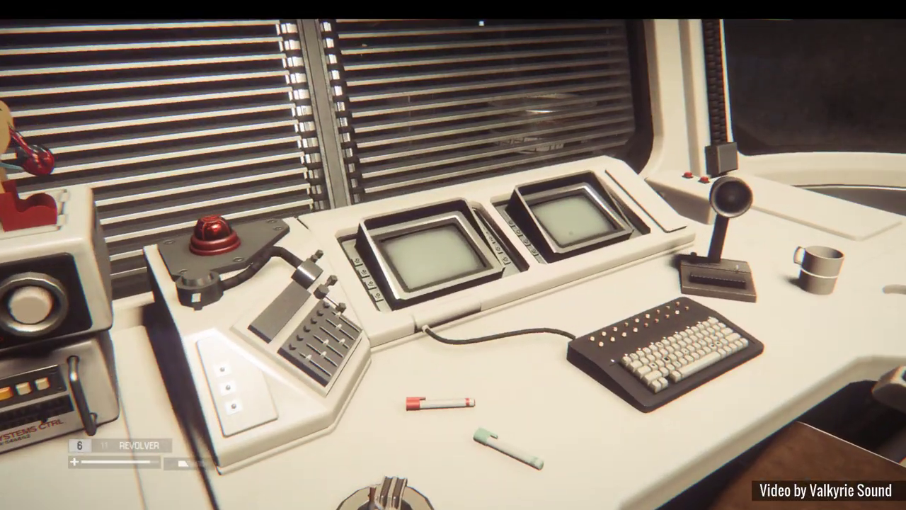
pyautogui.press('w')
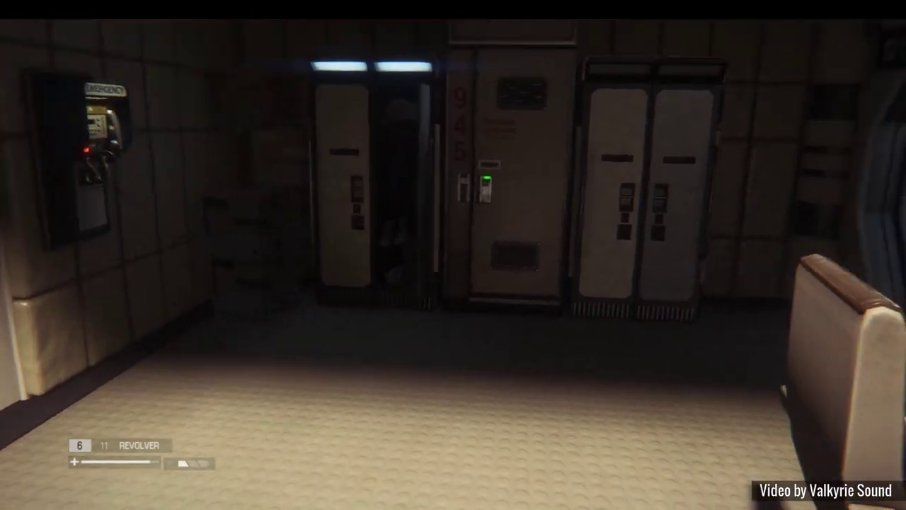
pyautogui.press('w')
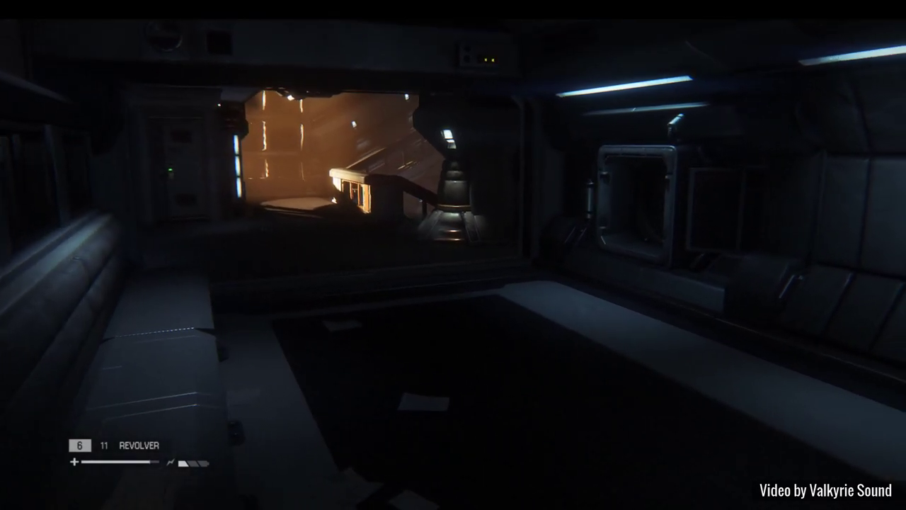
pyautogui.press('w')
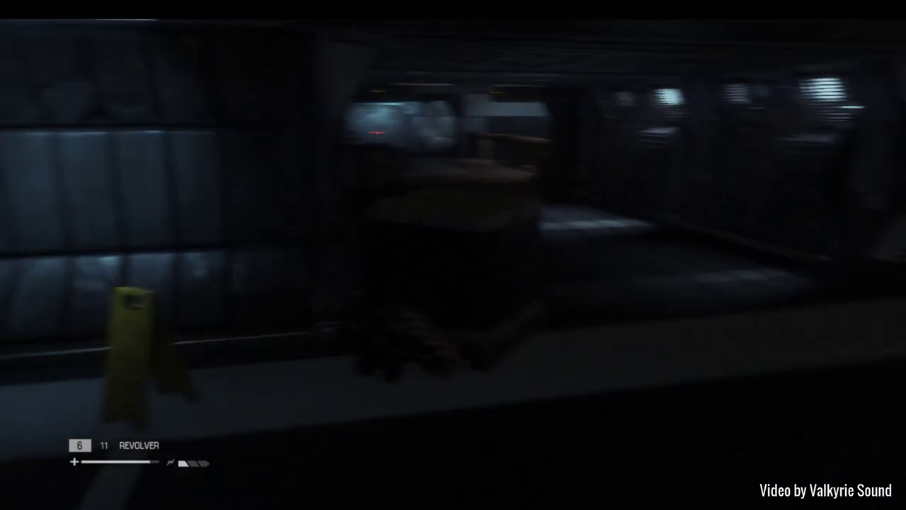
pyautogui.press('w')
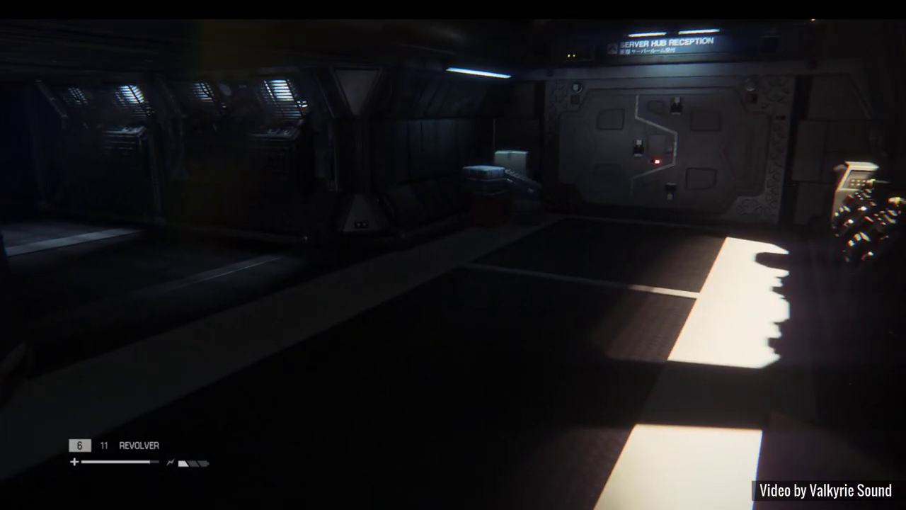
pyautogui.press('w')
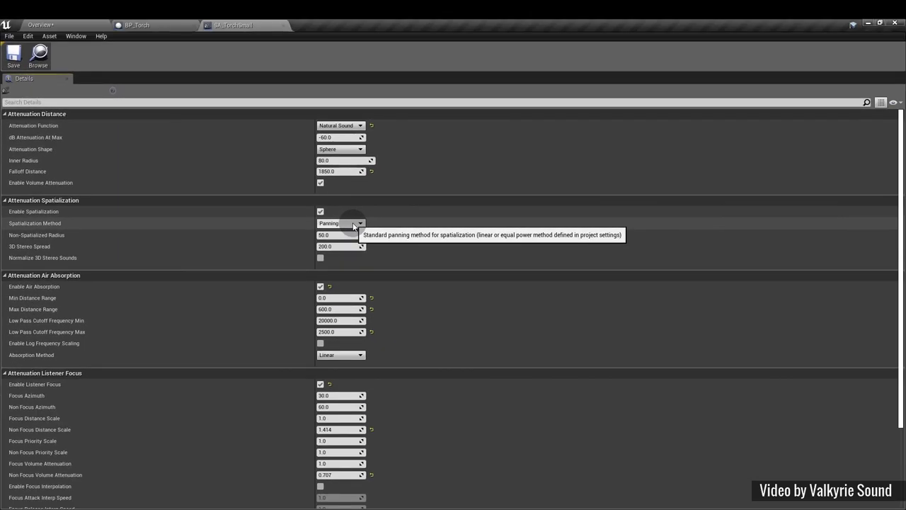
# - Open the engine's Audio section in Project Settings and examine the Panning Method among the advanced Quality options
pyautogui.click(61, 26)
pyautogui.click(27, 36)
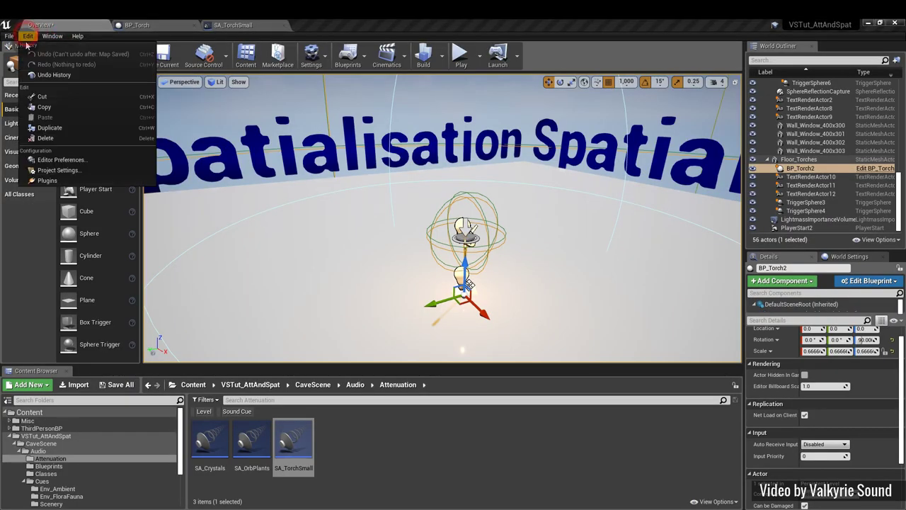
pyautogui.click(60, 173)
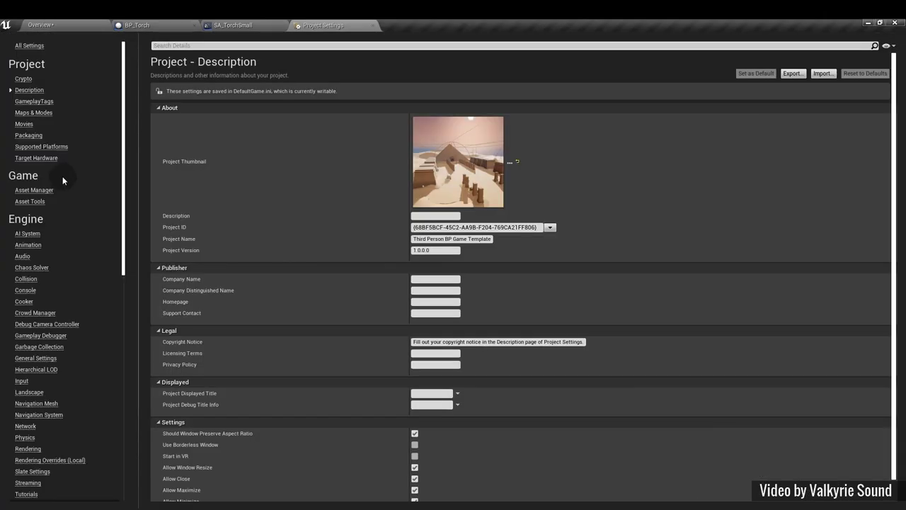
pyautogui.click(24, 257)
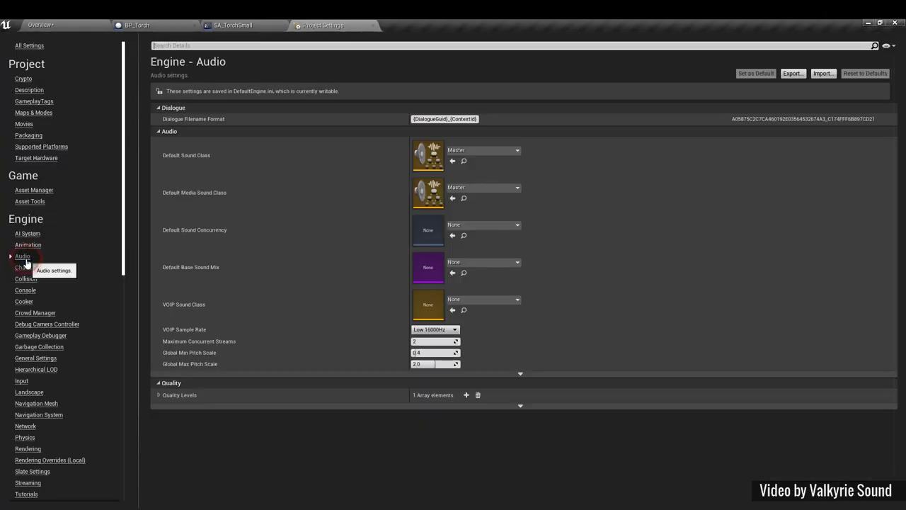
pyautogui.click(515, 408)
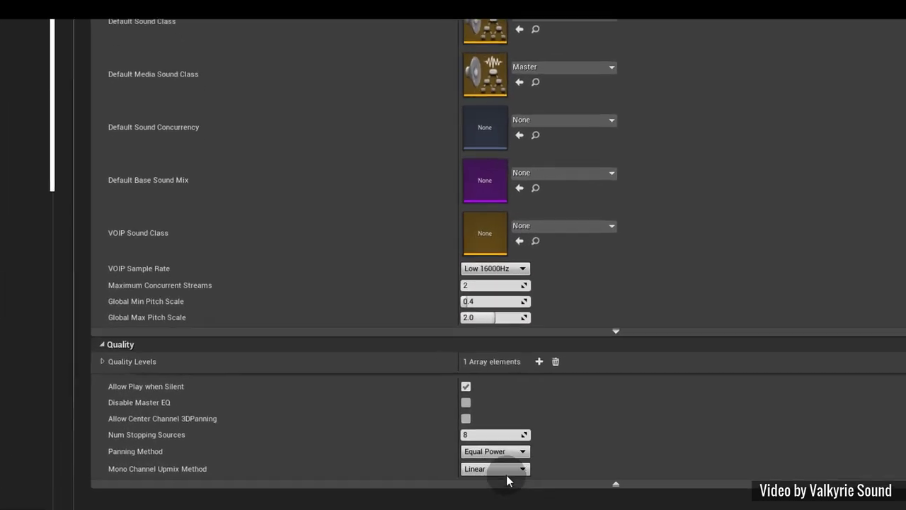
pyautogui.click(524, 451)
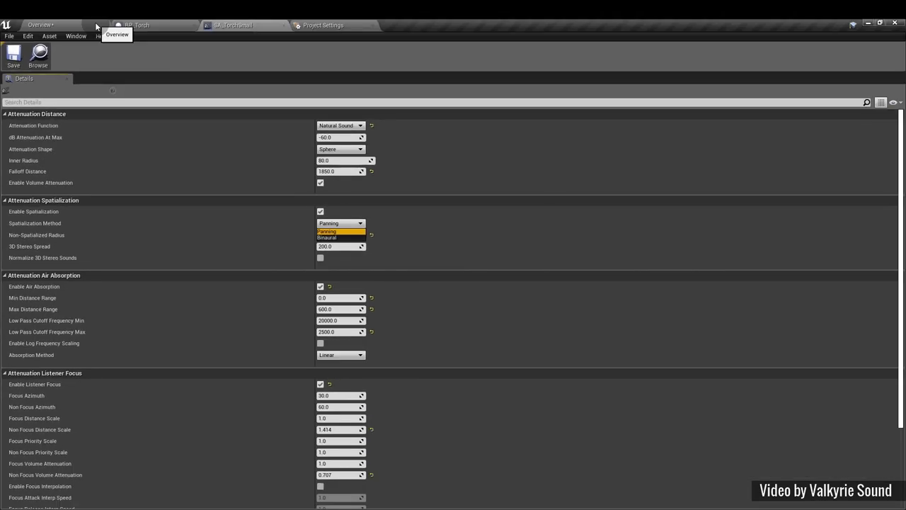
# - Open the Windows platform section in Project Settings and examine the Spatialization Plugin option for audio
pyautogui.click(95, 22)
pyautogui.click(27, 36)
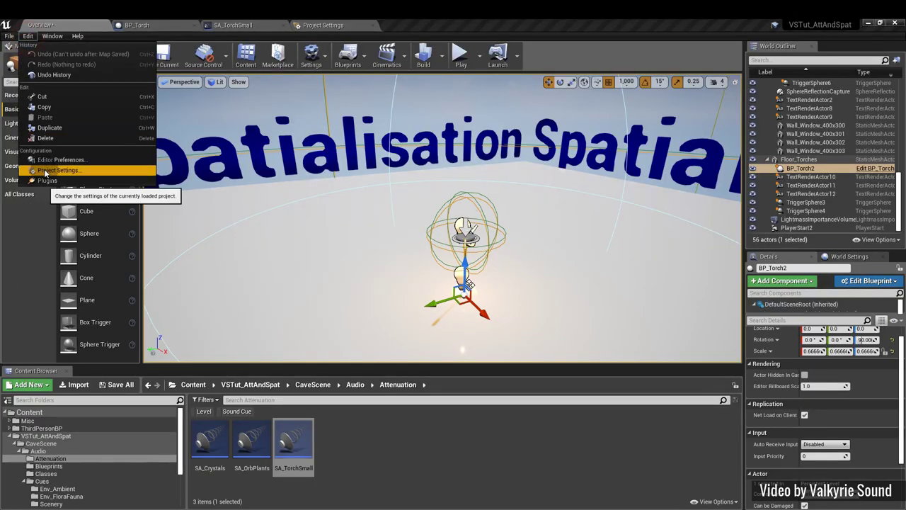
pyautogui.click(45, 171)
pyautogui.scroll(-10, 103, 307)
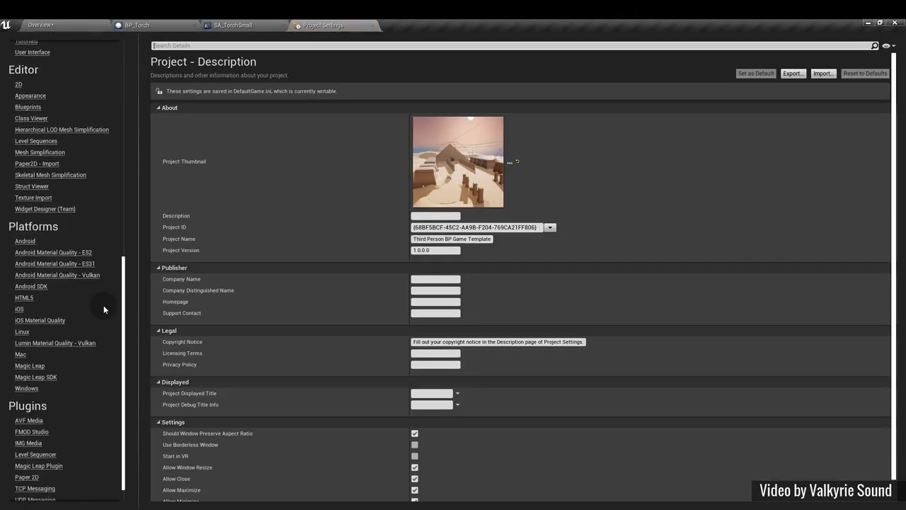
pyautogui.click(30, 388)
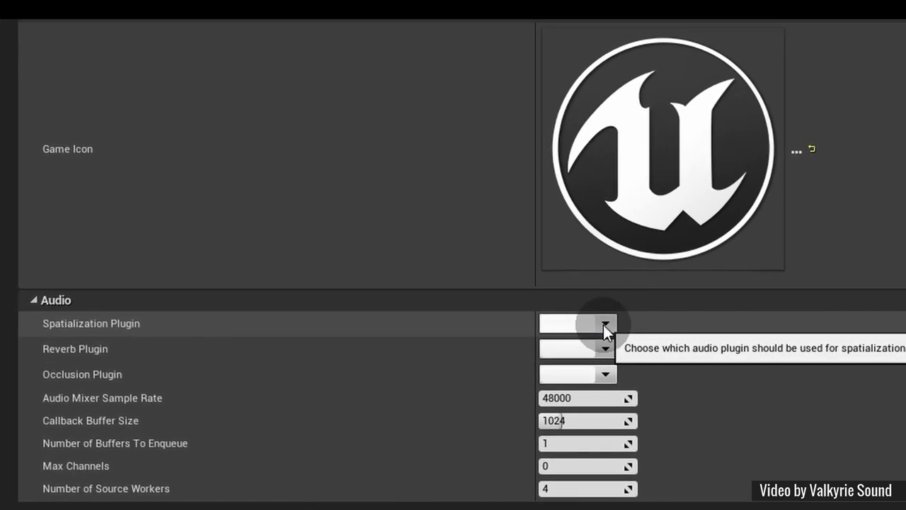
pyautogui.click(475, 395)
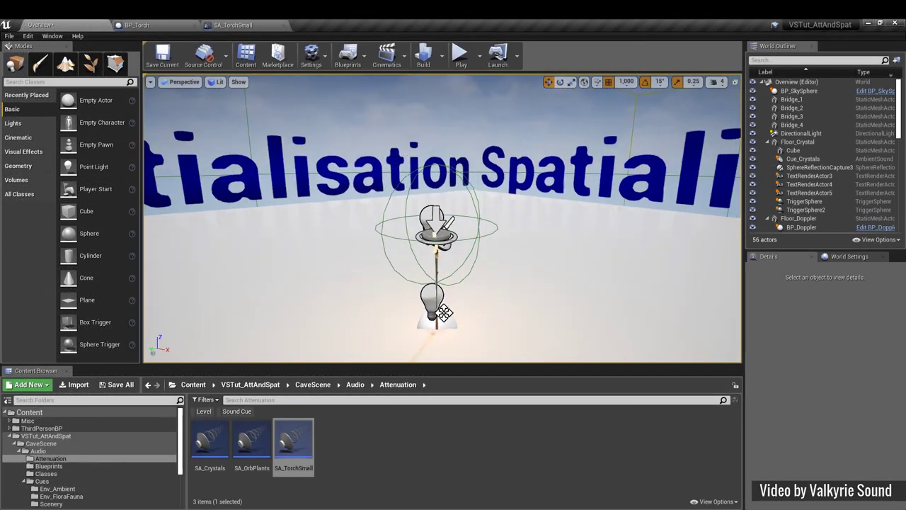
# - Play the level and run the character around the torch on the Spatialisation platform to hear its spatialization, then end the play session
pyautogui.moveTo(438, 182); pyautogui.dragTo(450, 213, button='right')
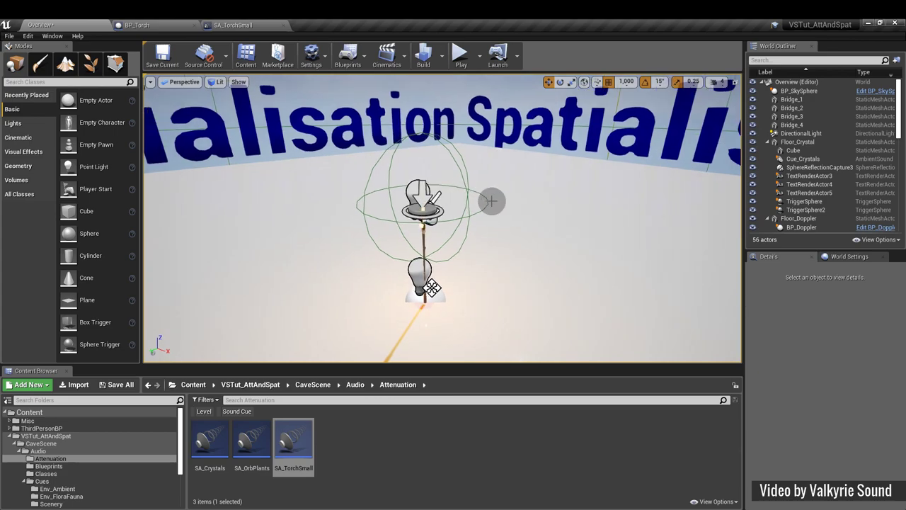
pyautogui.moveTo(473, 170); pyautogui.dragTo(584, 176, button='right')
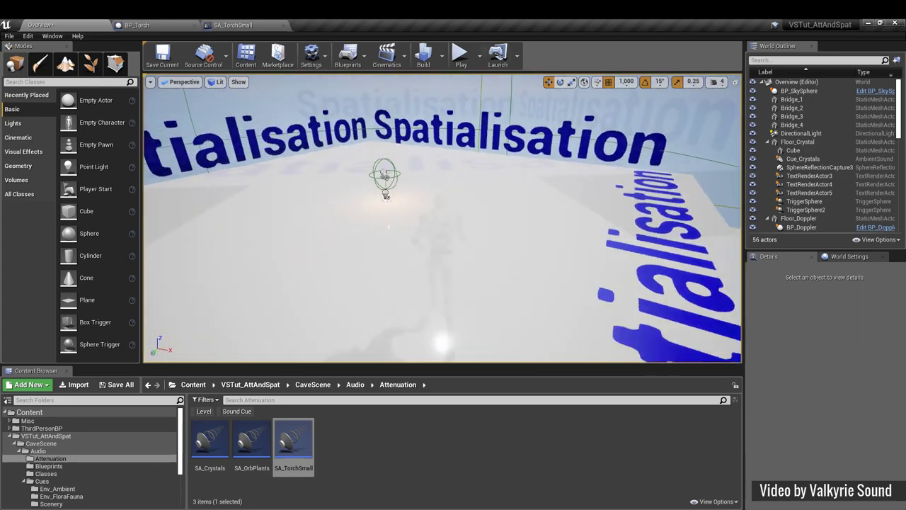
pyautogui.hotkey('alt', 'p')
pyautogui.press('w')
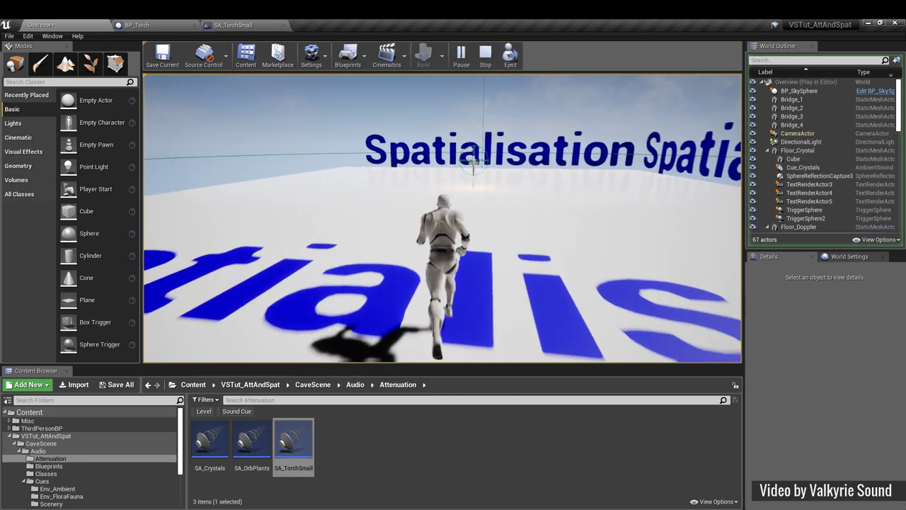
pyautogui.press('w')
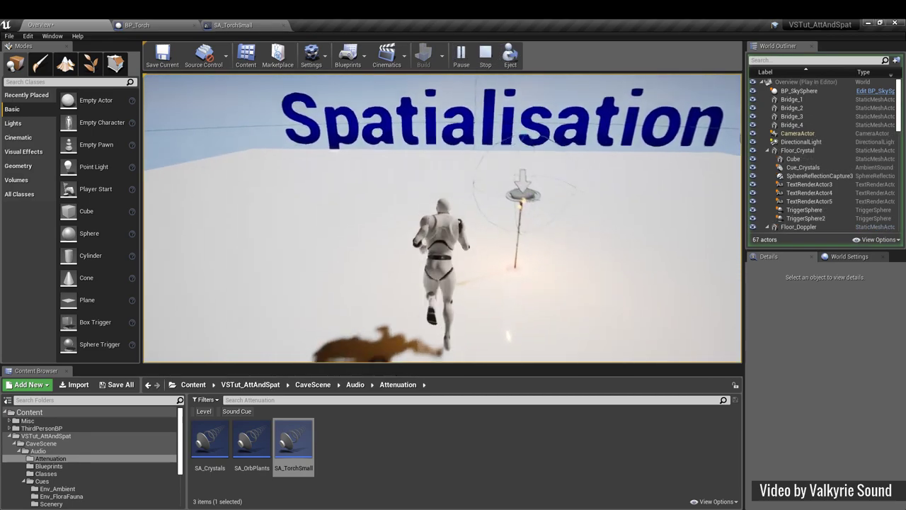
pyautogui.press('d')
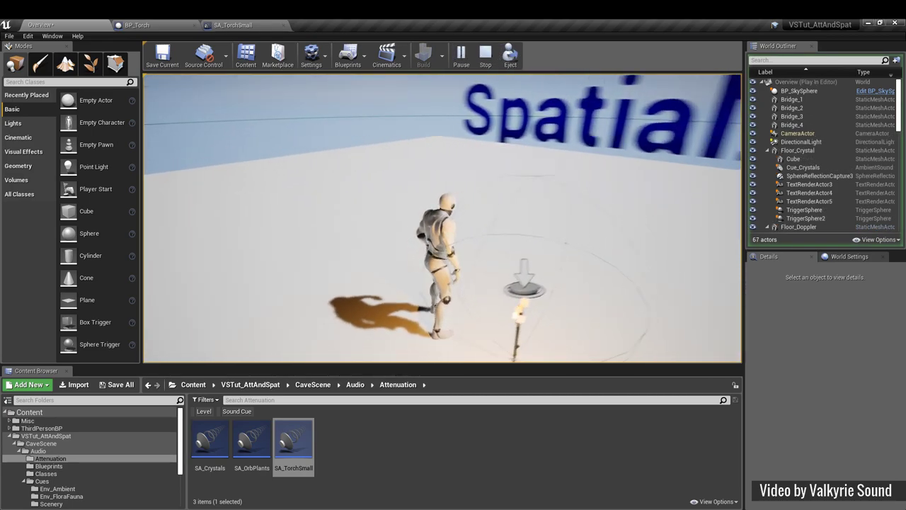
pyautogui.press('w')
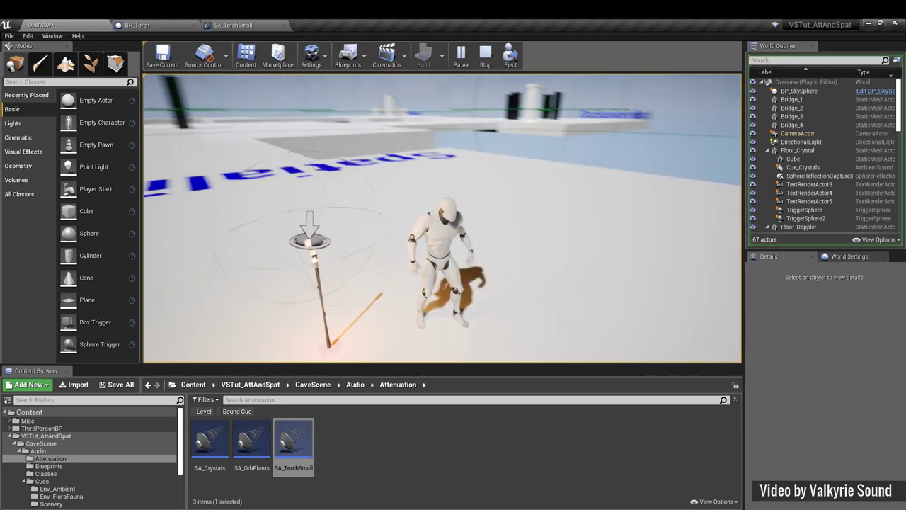
pyautogui.press('a')
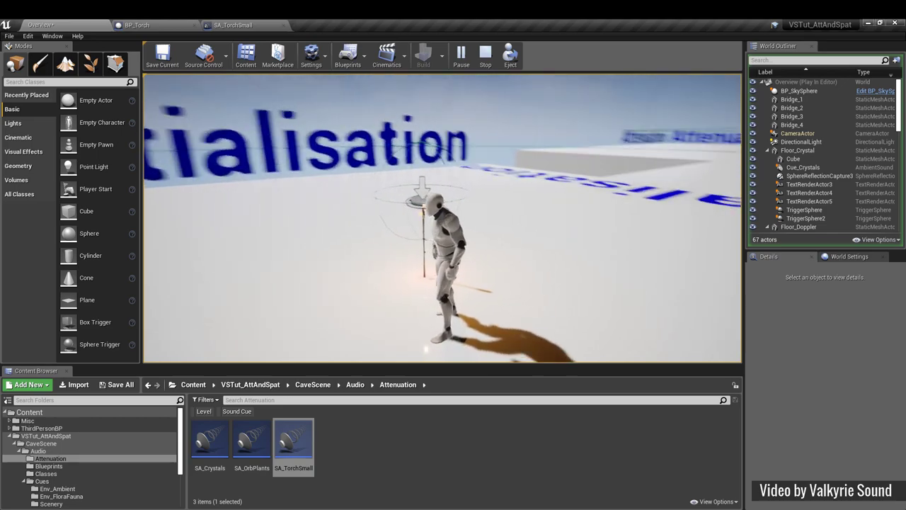
pyautogui.press('s')
pyautogui.press('w')
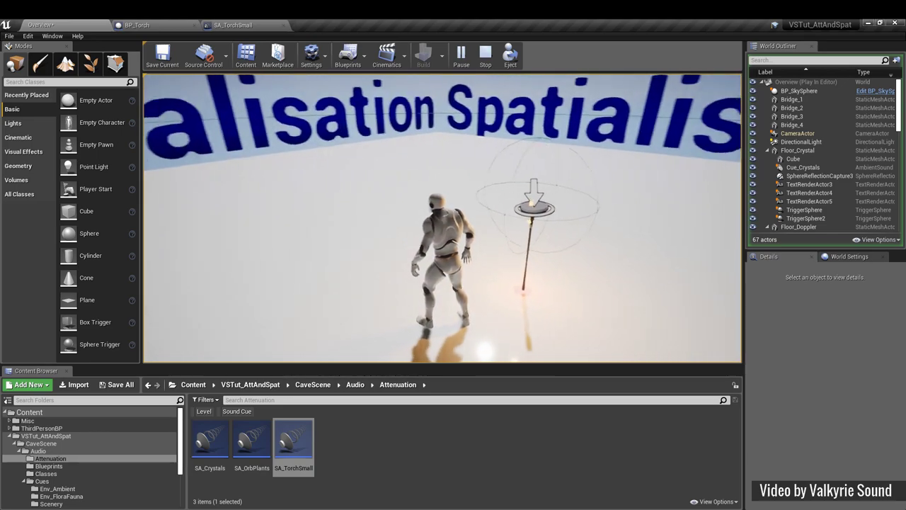
pyautogui.press('Escape')
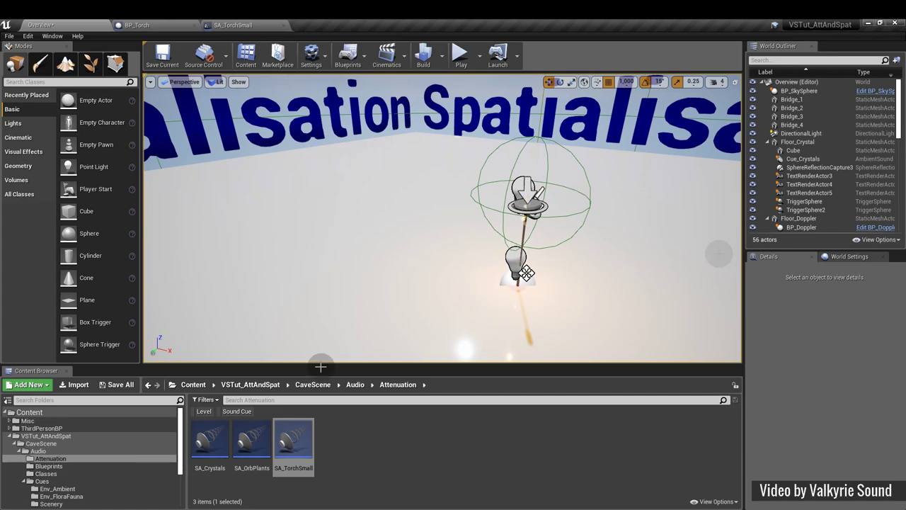
# - Open the ThirdPersonCharacter blueprint from the Blueprints folder of ThirdPersonBP
pyautogui.scroll(-4, 74, 474)
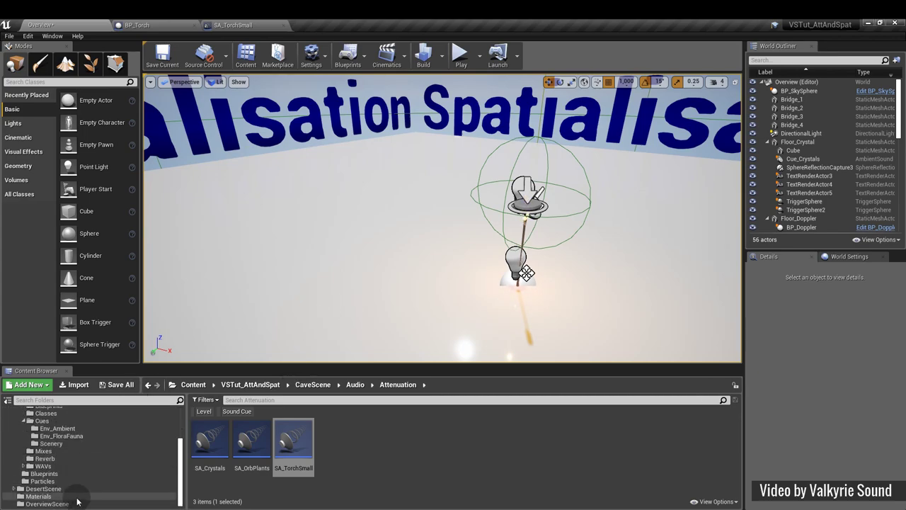
pyautogui.scroll(3, 85, 498)
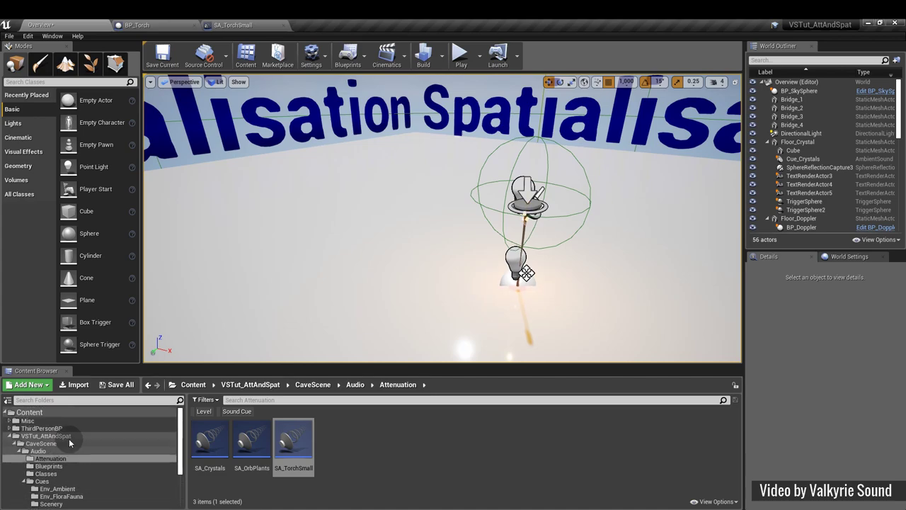
pyautogui.doubleClick(68, 429)
pyautogui.doubleClick(210, 442)
pyautogui.doubleClick(212, 442)
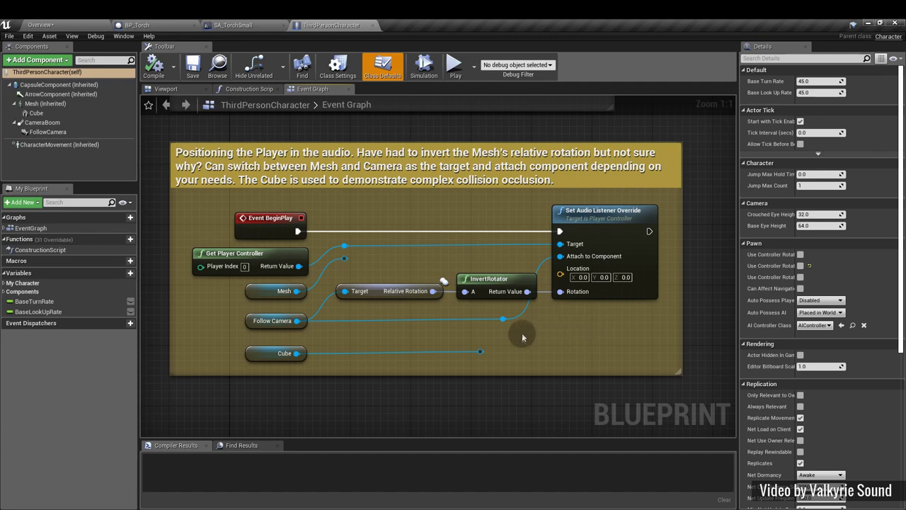
# - Connect Mesh to Attach to Component on Set Audio Listener Override and to the Relative Rotation target, and compile the blueprint
pyautogui.moveTo(343, 257); pyautogui.dragTo(430, 264)
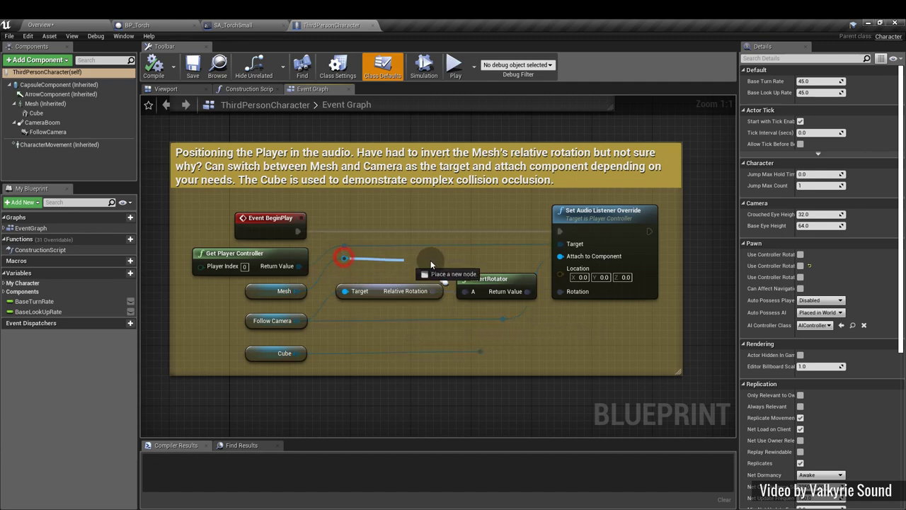
pyautogui.moveTo(555, 259); pyautogui.dragTo(558, 257)
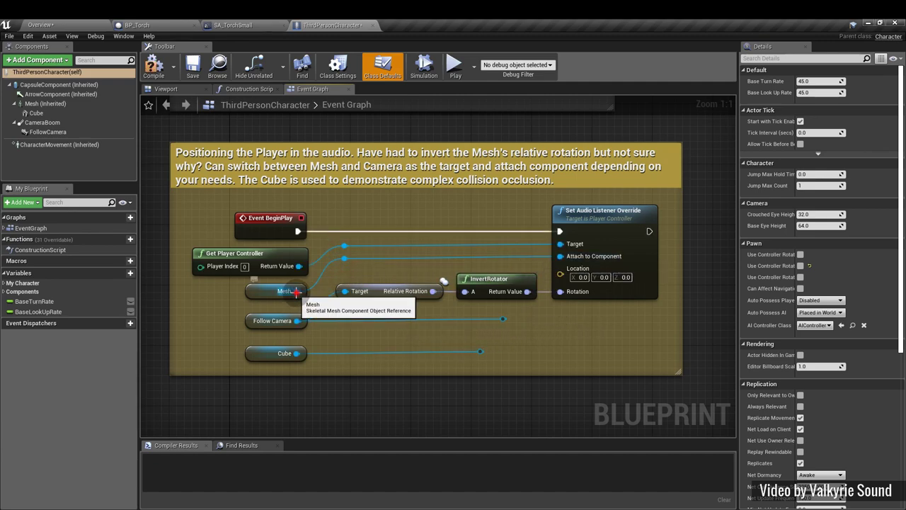
pyautogui.moveTo(297, 292); pyautogui.dragTo(345, 292)
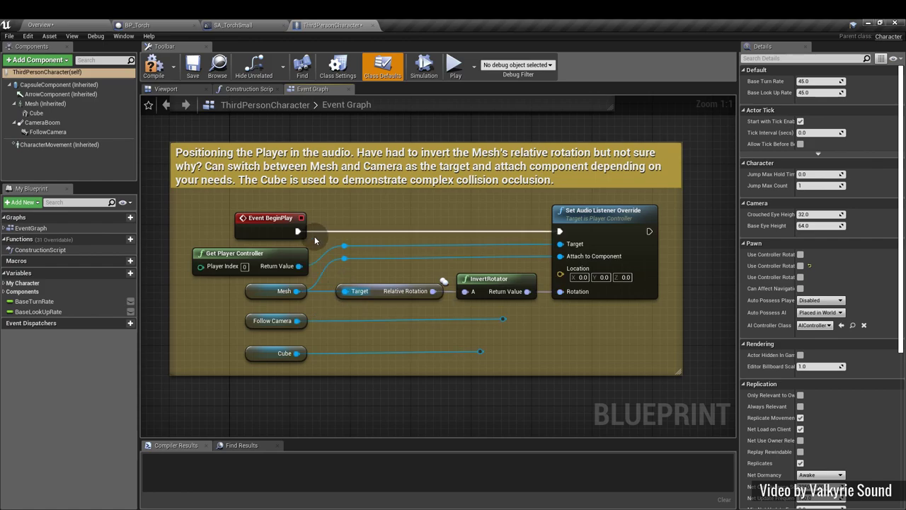
pyautogui.click(155, 67)
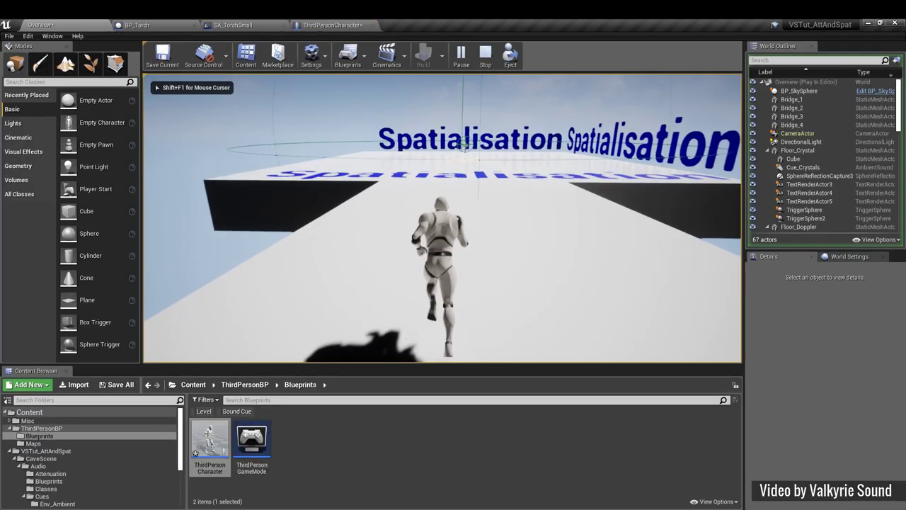
# - Play-test the Mesh-based audio listener by running the character around and away from the torch, ending the session when done
pyautogui.press('w')
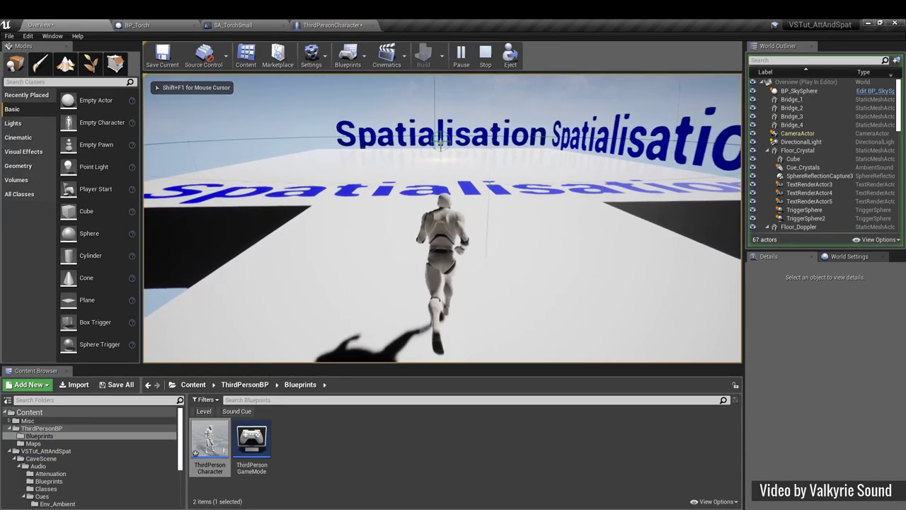
pyautogui.press('w')
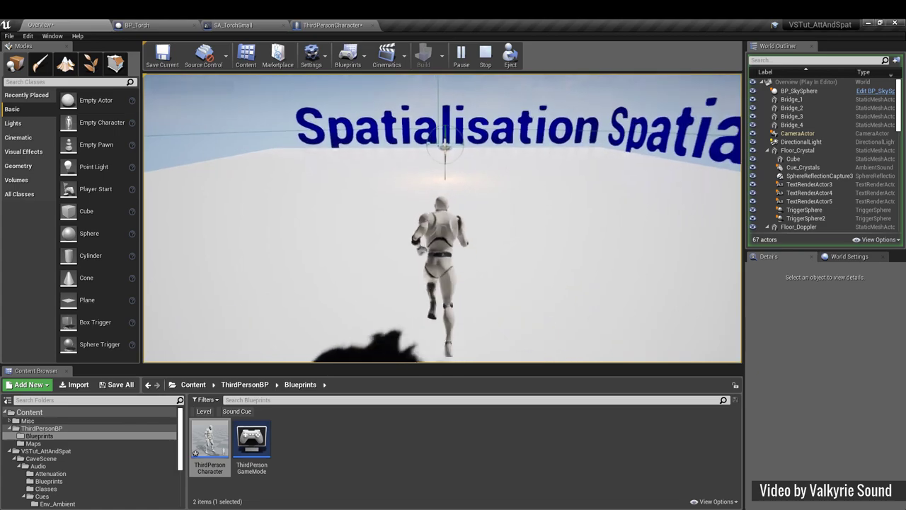
pyautogui.press('w')
pyautogui.press('a')
pyautogui.press('d')
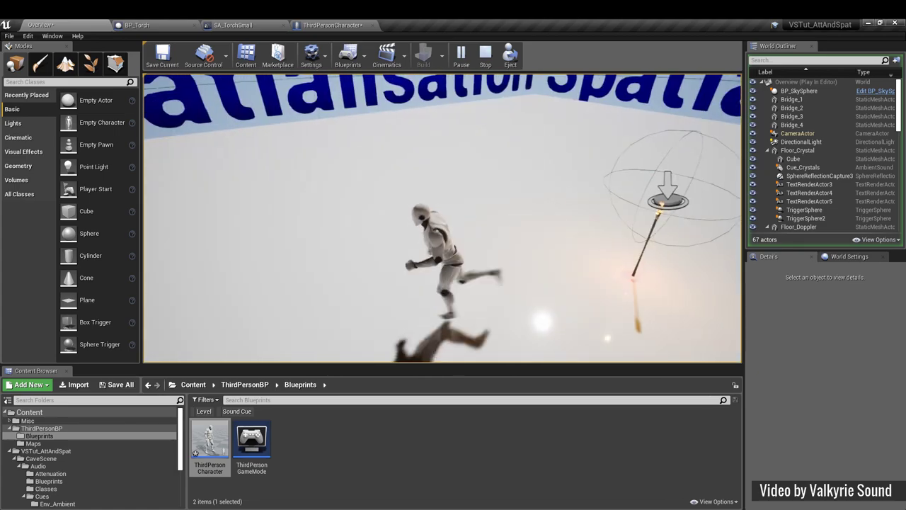
pyautogui.press('w')
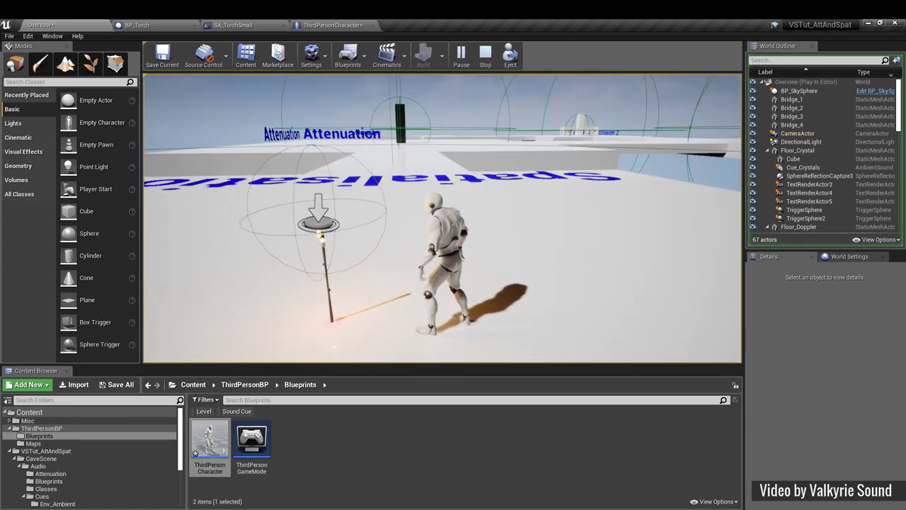
pyautogui.press('s')
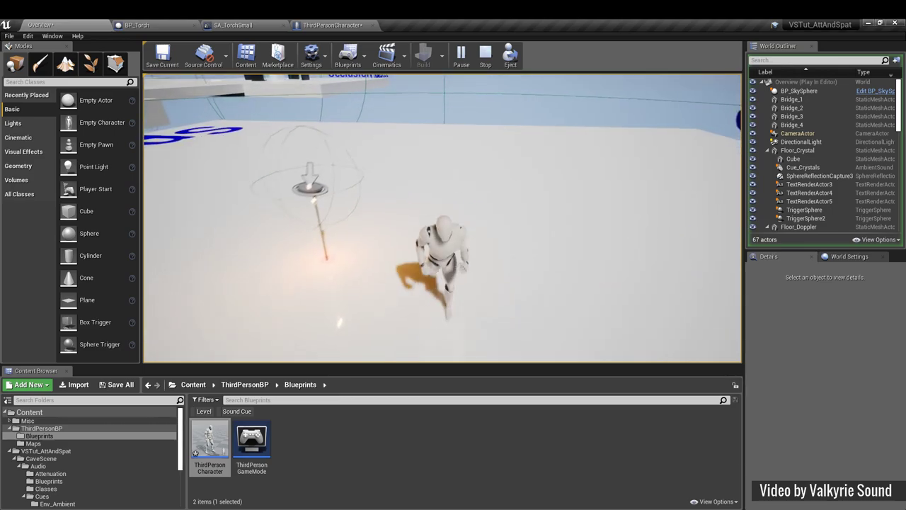
pyautogui.press('a')
pyautogui.press('w')
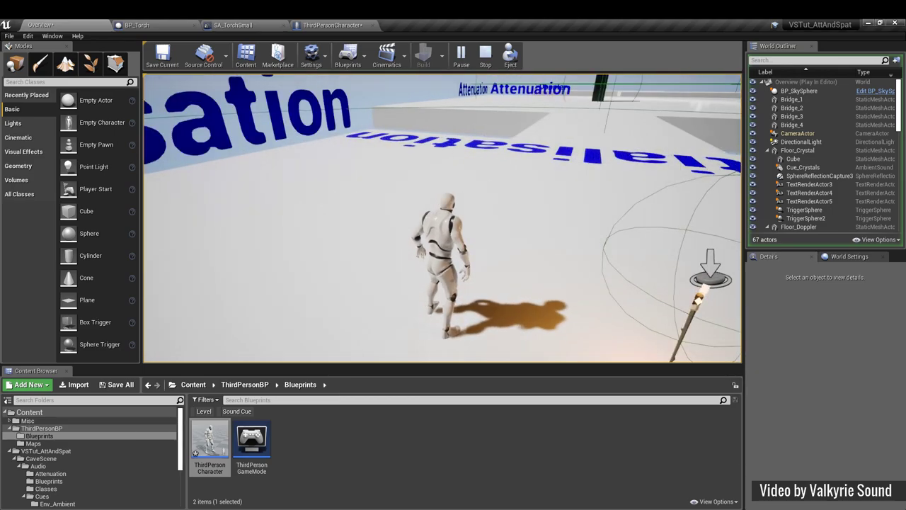
pyautogui.press('d')
pyautogui.press('s')
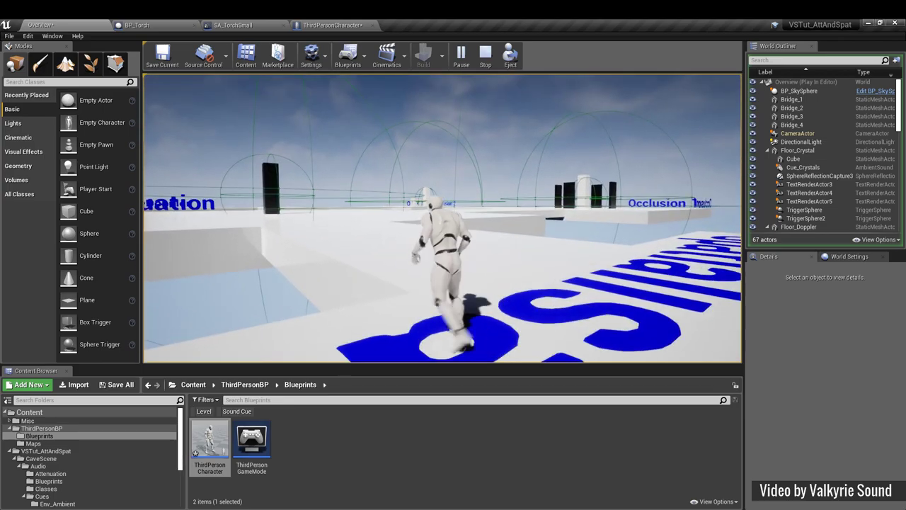
pyautogui.press('Escape')
# - Open the SA_FloorEngine attenuation asset from the OverviewScene folder and examine its settings
pyautogui.moveTo(473, 230); pyautogui.dragTo(785, 283, button='right')
pyautogui.moveTo(466, 254); pyautogui.dragTo(430, 245, button='right')
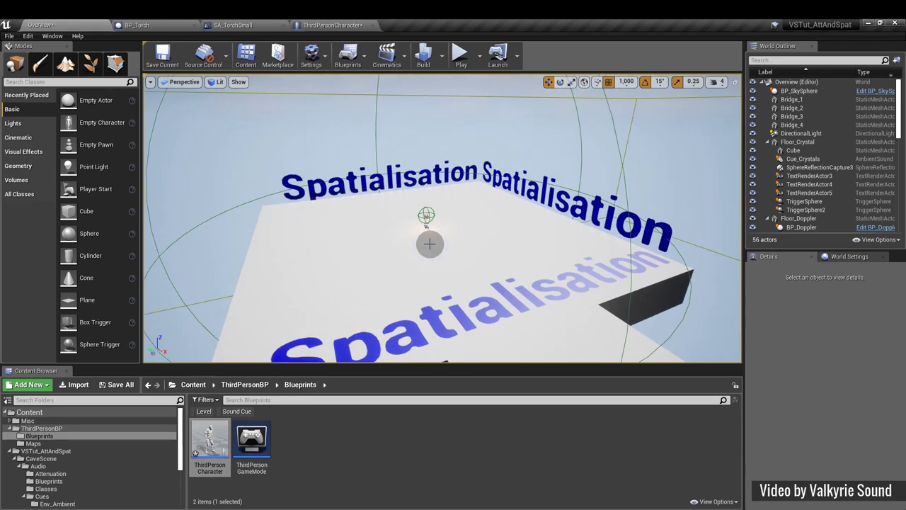
pyautogui.click(511, 98)
pyautogui.moveTo(463, 186); pyautogui.dragTo(464, 187, button='right')
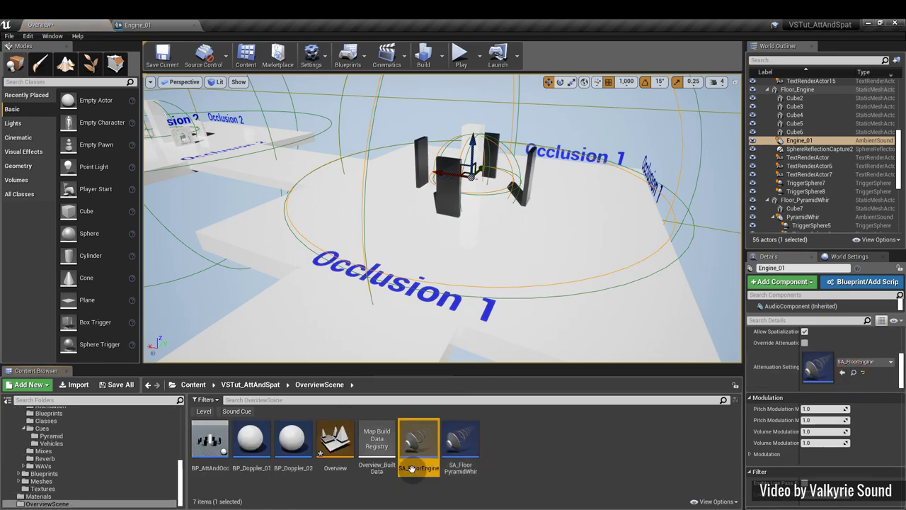
pyautogui.doubleClick(417, 442)
pyautogui.scroll(-5, 420, 323)
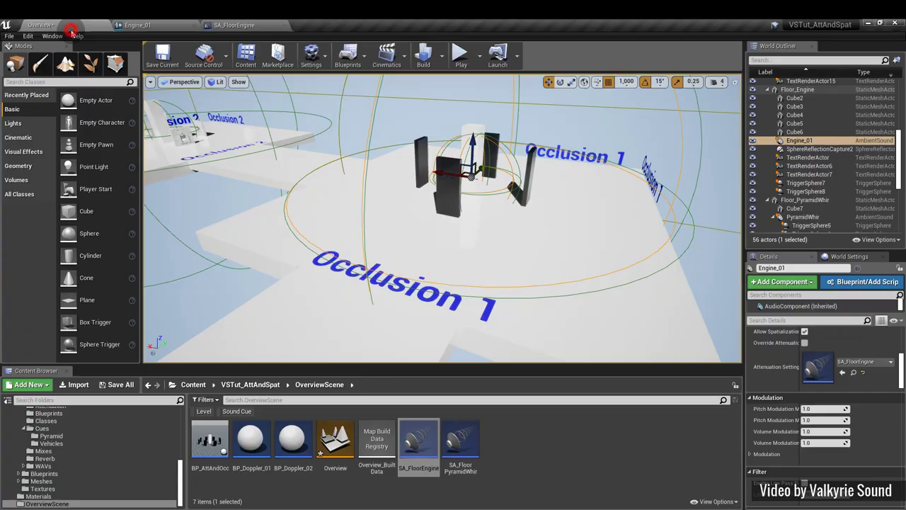
# - Select the white central pillar on the Occlusion 1 platform and examine the trace and object responses in its collision settings
pyautogui.click(476, 130)
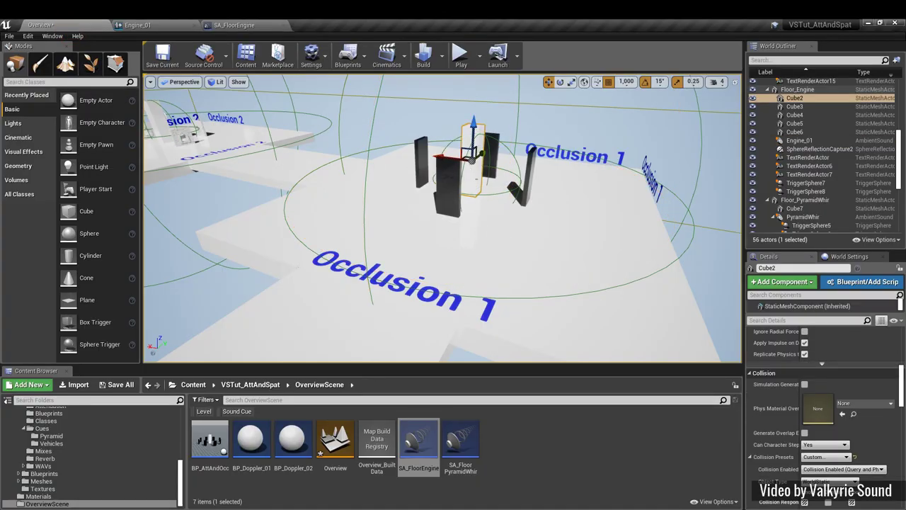
pyautogui.moveTo(499, 247); pyautogui.dragTo(522, 180)
pyautogui.scroll(-1, 790, 441)
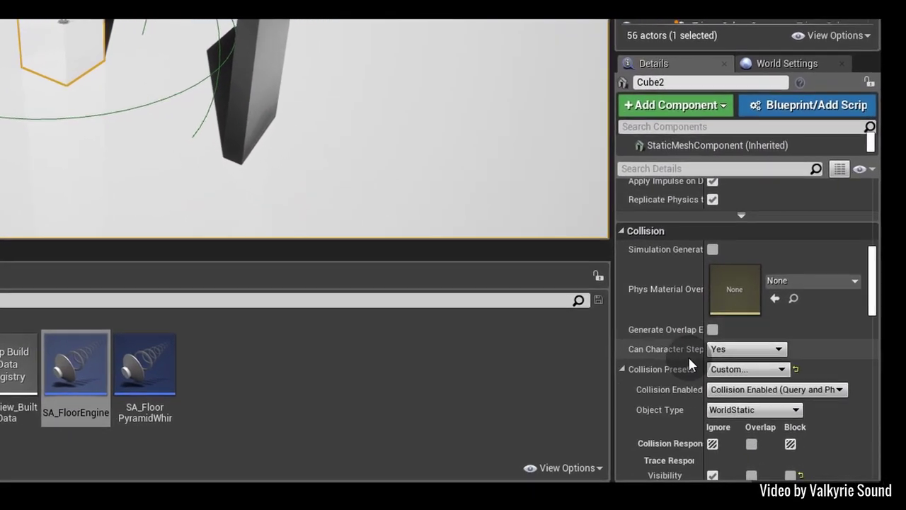
pyautogui.scroll(-5, 688, 356)
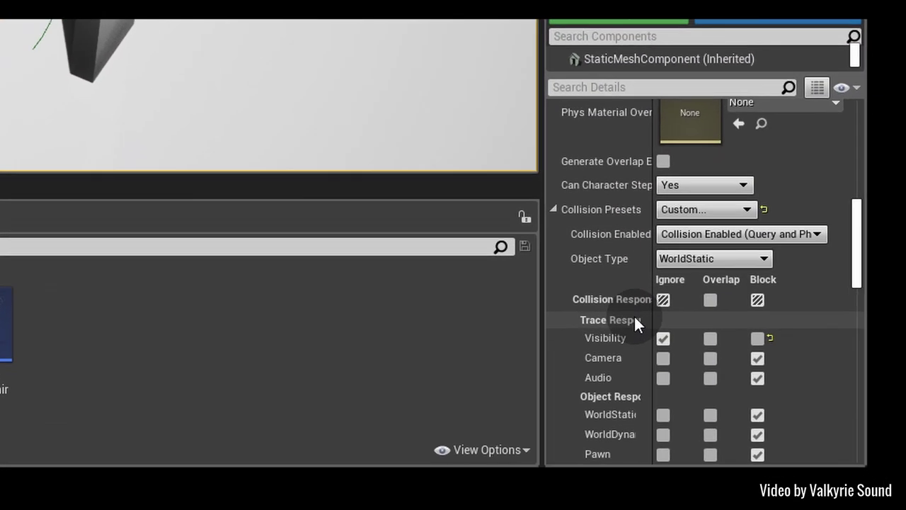
pyautogui.scroll(3, 688, 356)
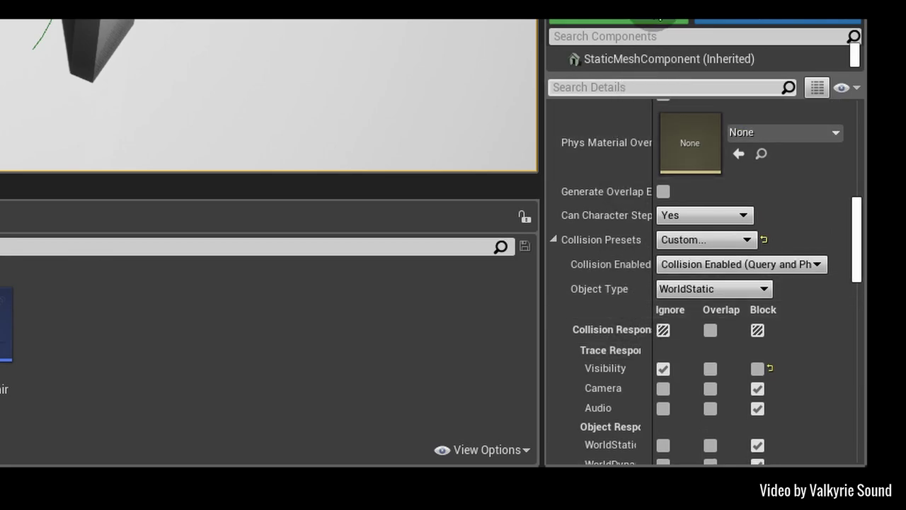
pyautogui.scroll(-5, 625, 139)
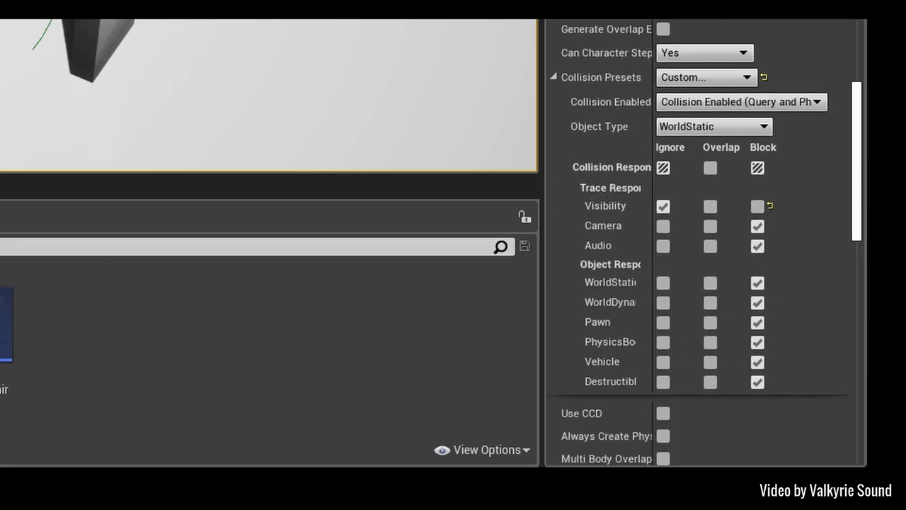
pyautogui.scroll(2, 625, 155)
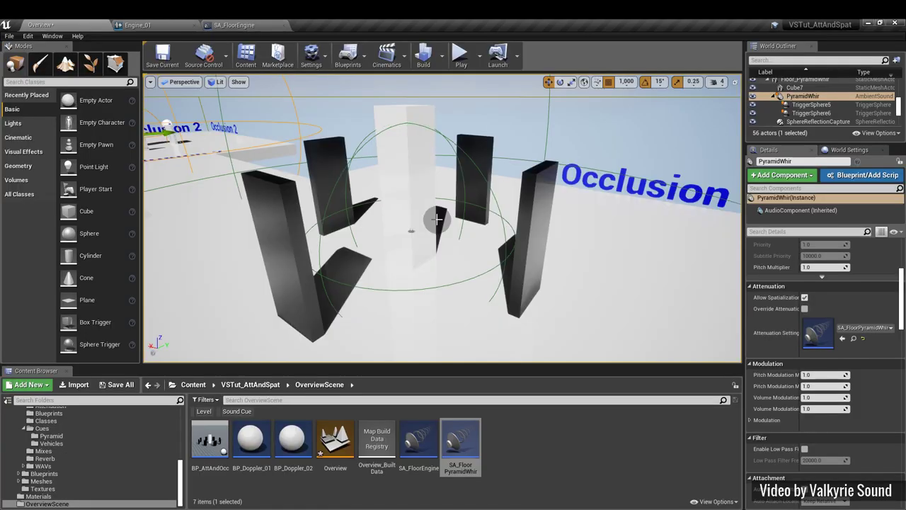
# - Play-test the engine occlusion by running the character around the Occlusion 1 pillars, ending the session when done
pyautogui.click(409, 226)
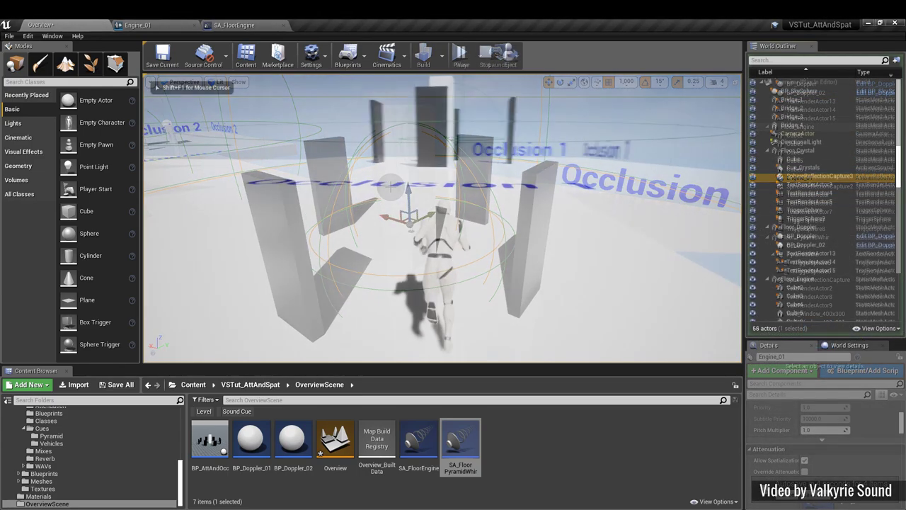
pyautogui.press('w')
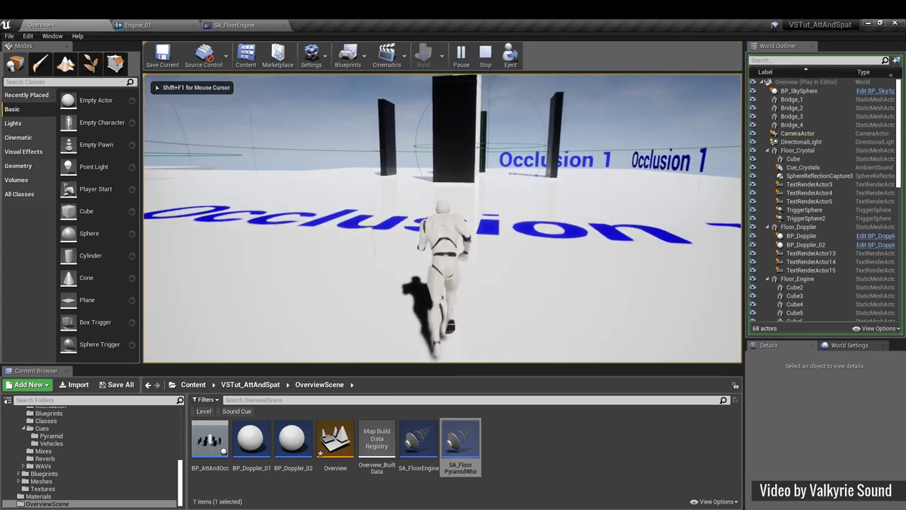
pyautogui.press('w')
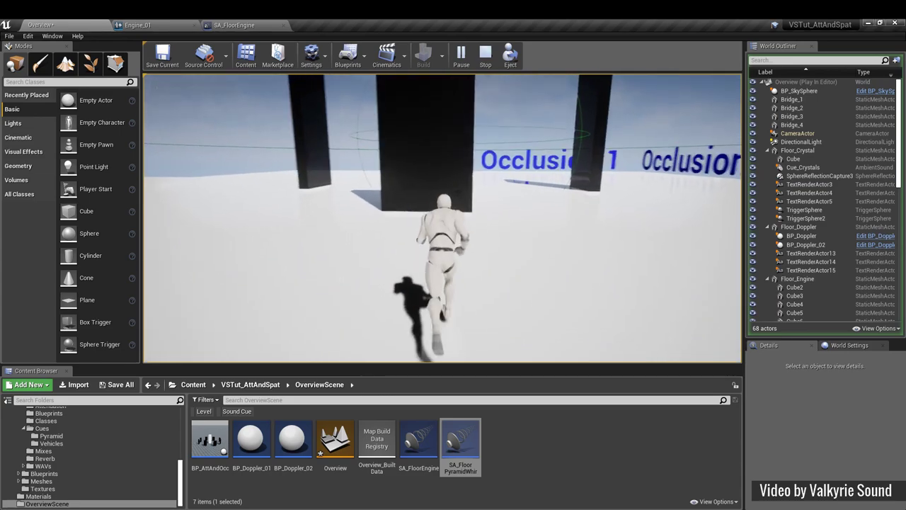
pyautogui.press('a')
pyautogui.press('a')
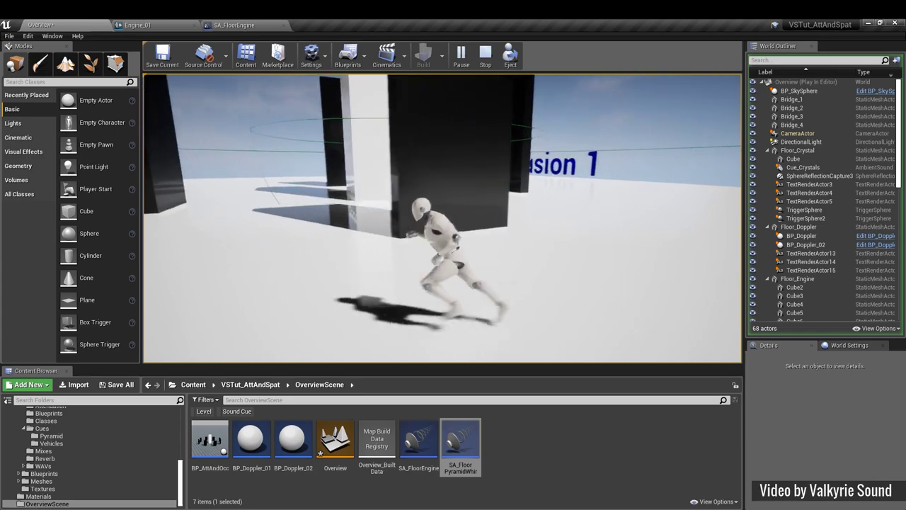
pyautogui.press('a')
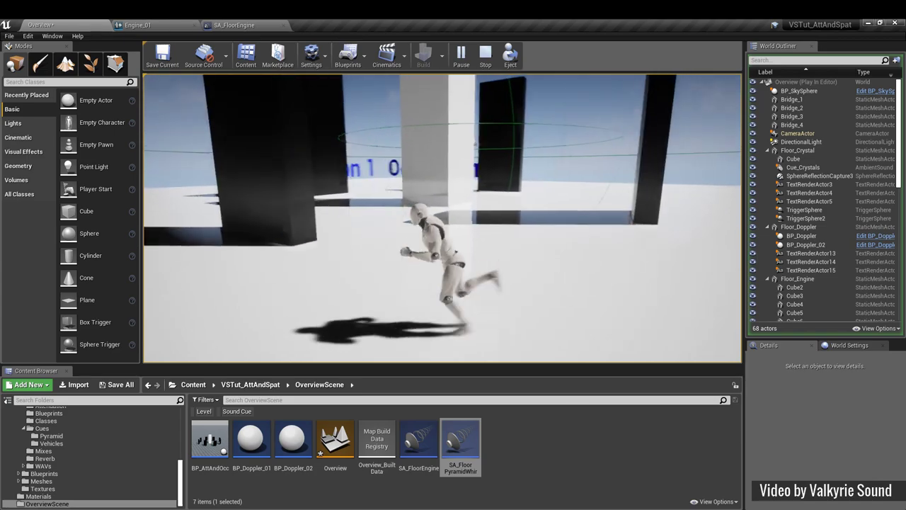
pyautogui.press('a')
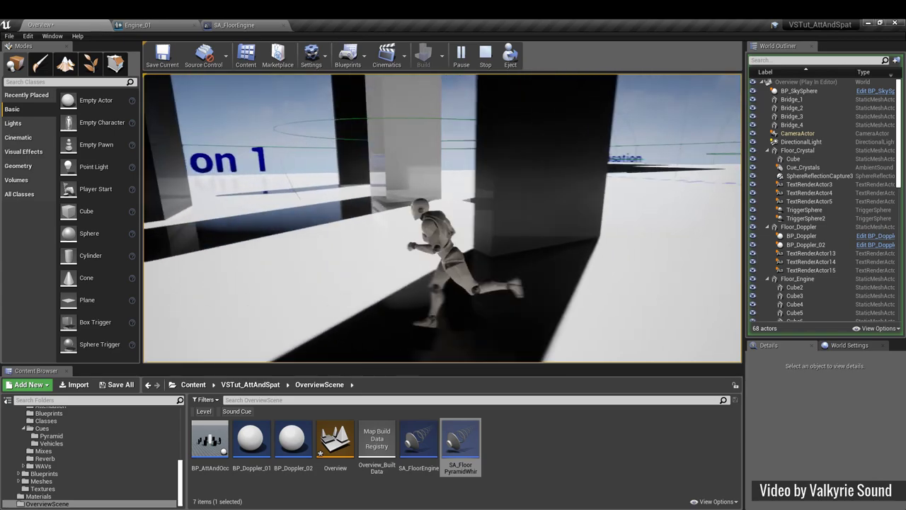
pyautogui.press('a')
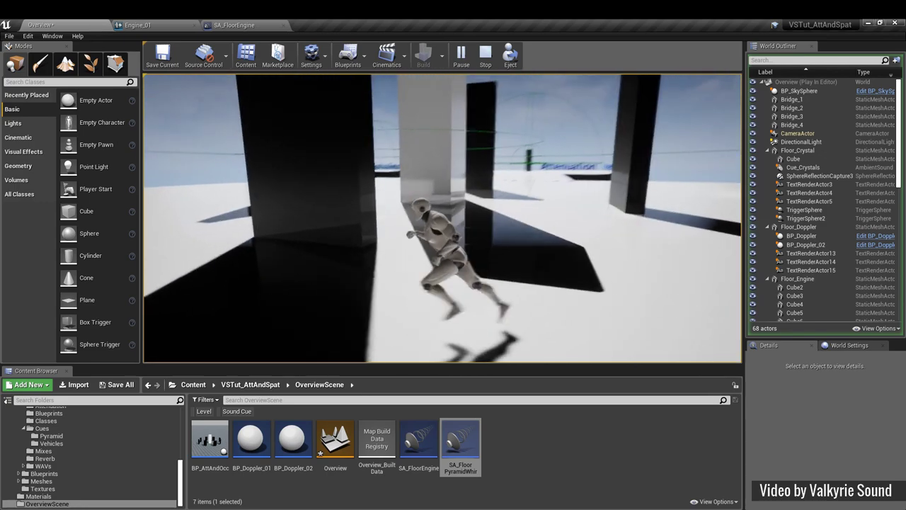
pyautogui.press('a')
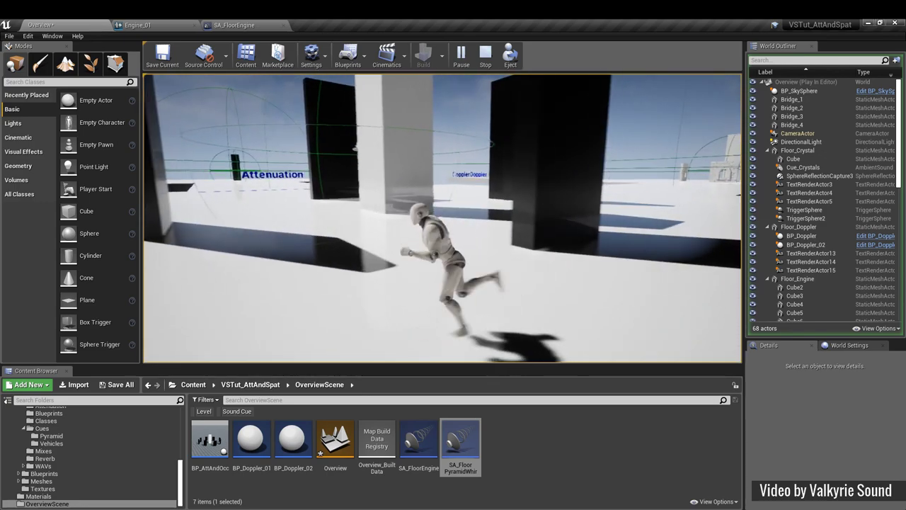
pyautogui.press('Escape')
pyautogui.press('w')
pyautogui.moveTo(659, 162); pyautogui.dragTo(654, 213, button='right')
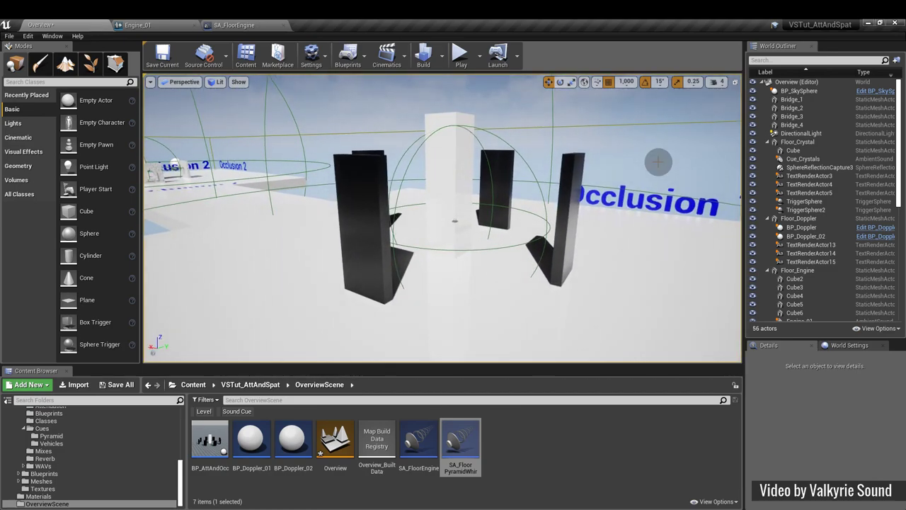
# - Set the Occlusion Low Pass Filter Frequency in the SA_FloorEngine attenuation asset to 150
pyautogui.click(229, 28)
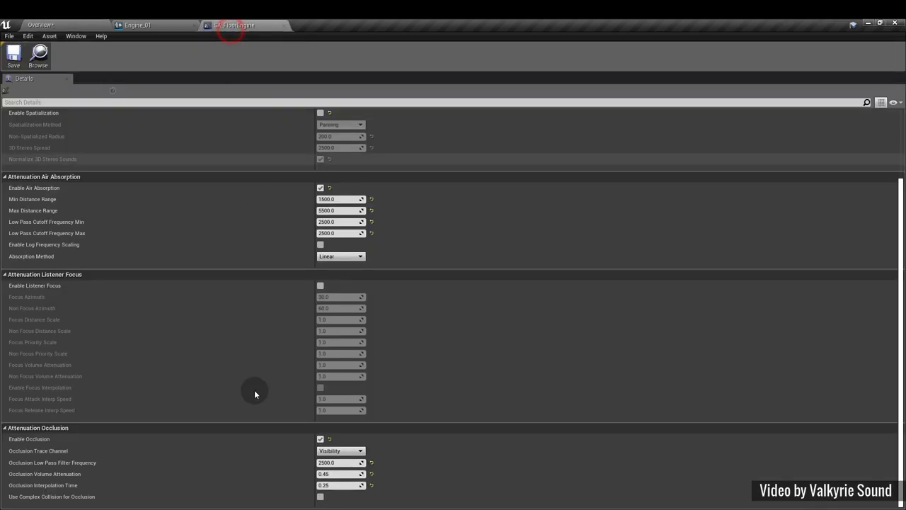
pyautogui.click(331, 461)
pyautogui.press('BackSpace')
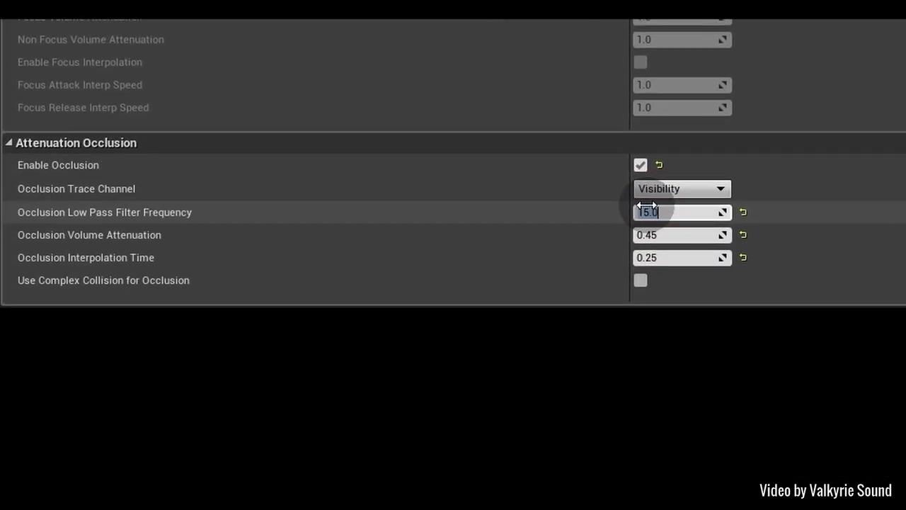
pyautogui.write('150')
pyautogui.press('Return')
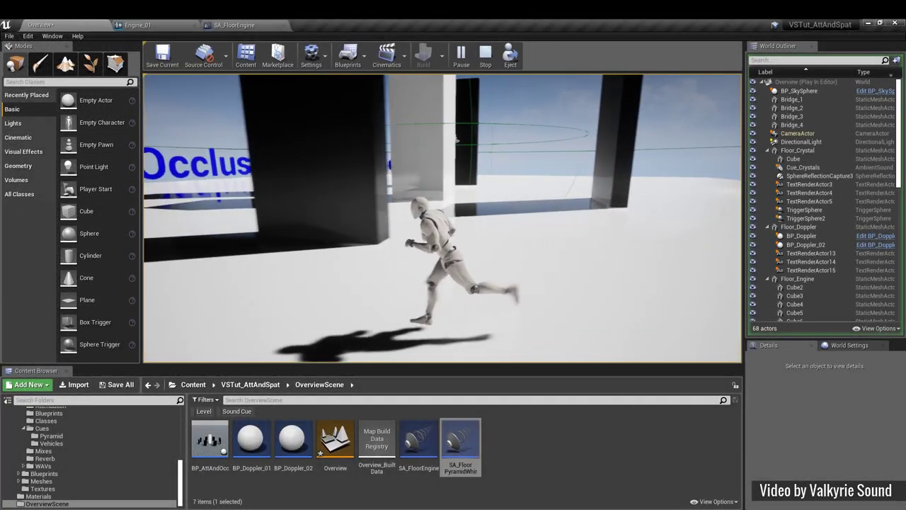
# - Play-test the changed filter frequency around the Occlusion 1 pillars, end the session and look over the Occlusion 2 platform
pyautogui.press('a')
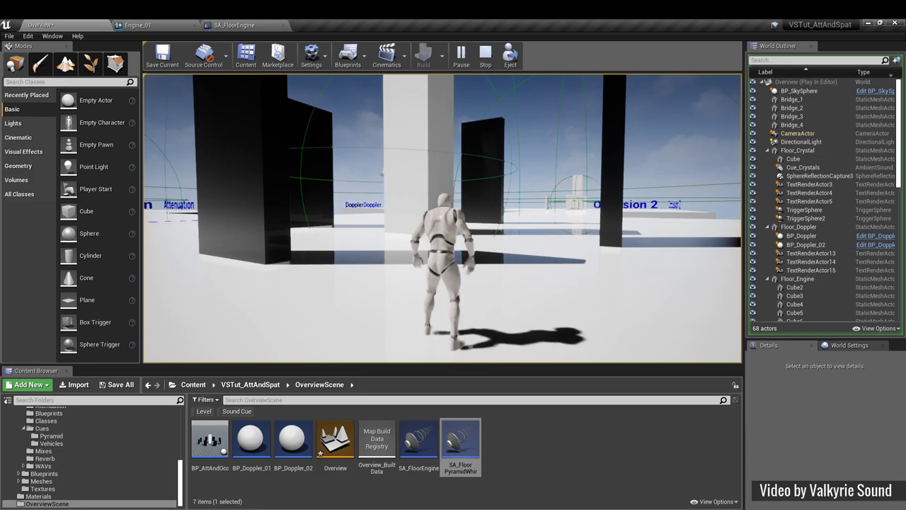
pyautogui.press('Escape')
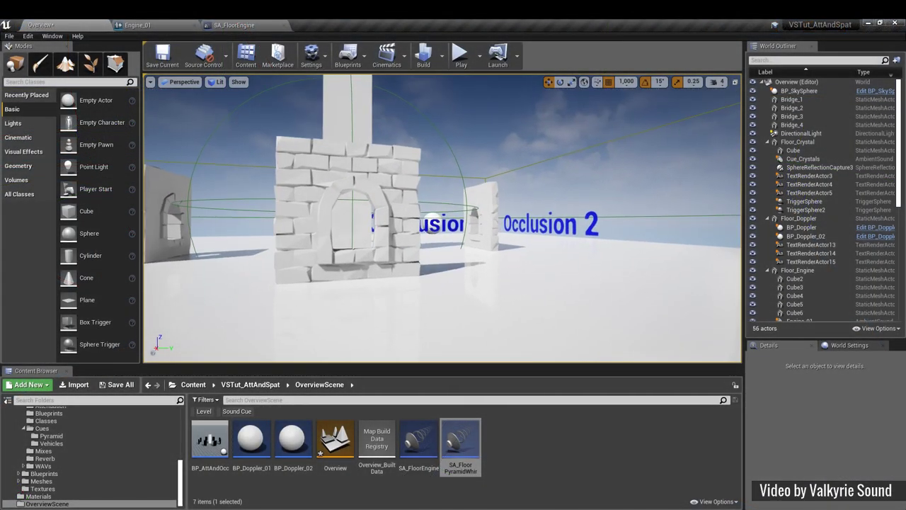
pyautogui.press('a')
pyautogui.moveTo(514, 121); pyautogui.dragTo(498, 113, button='right')
pyautogui.press('w')
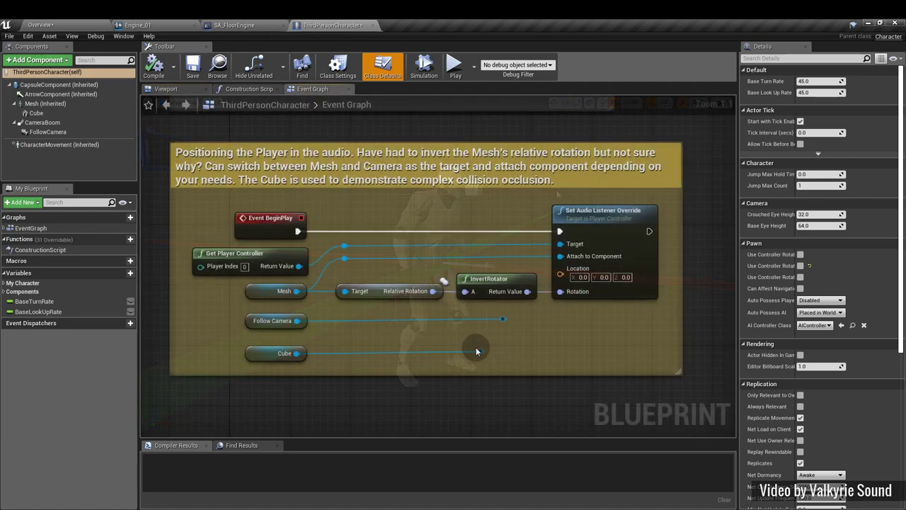
# - Connect Cube to the Relative Rotation target and to Attach to Component in the ThirdPersonCharacter Event Graph, and compile the blueprint
pyautogui.moveTo(296, 352); pyautogui.dragTo(345, 291)
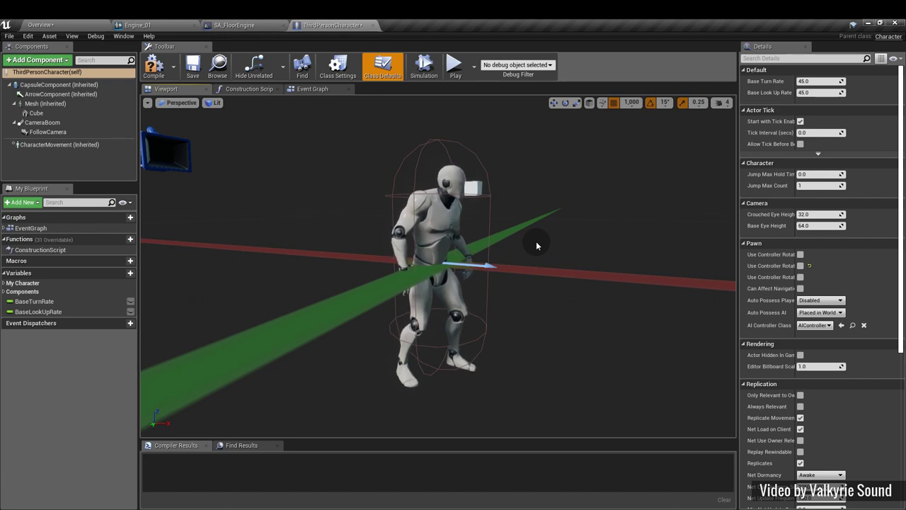
pyautogui.click(312, 90)
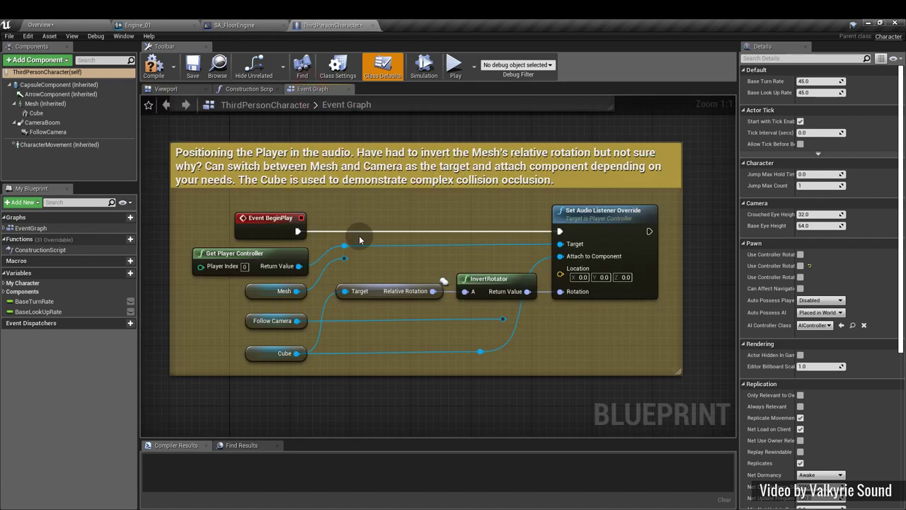
pyautogui.click(155, 70)
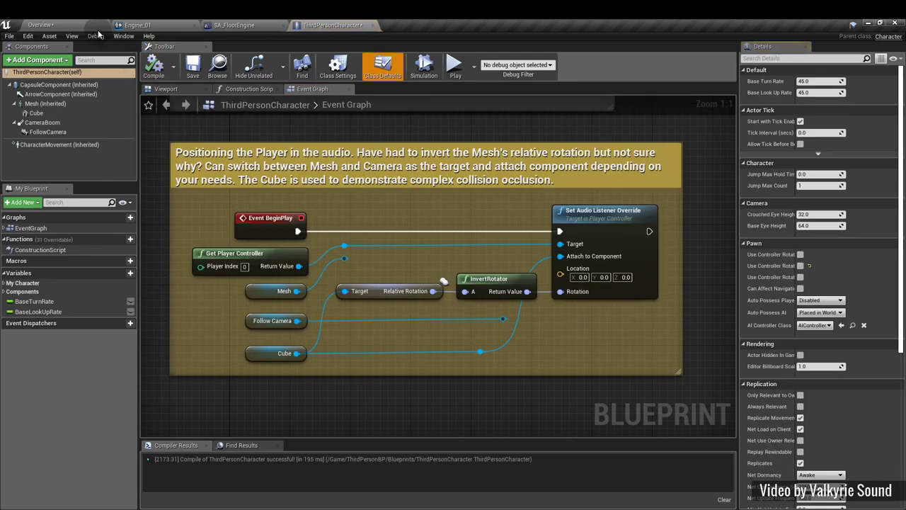
# - Open the SM_Env_Wall_Window_02 mesh used by the Occlusion 2 window wall and display its complex collision
pyautogui.click(75, 24)
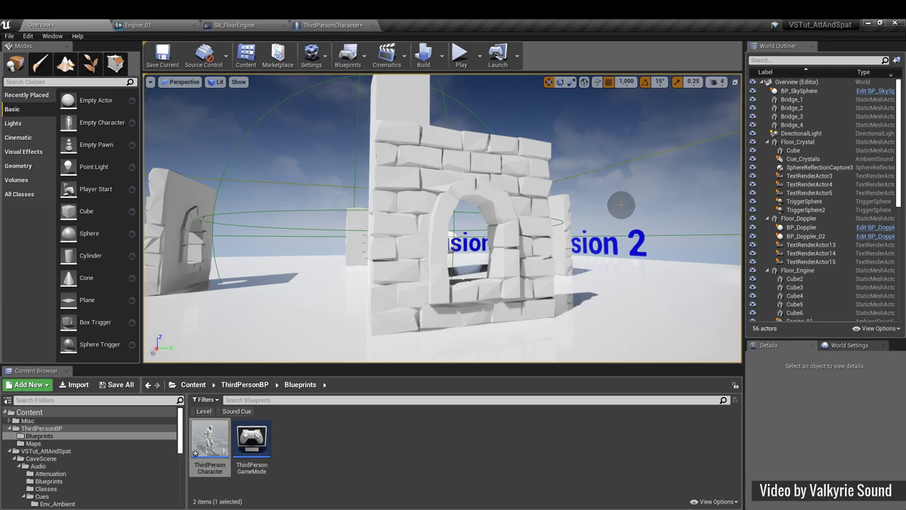
pyautogui.click(517, 189)
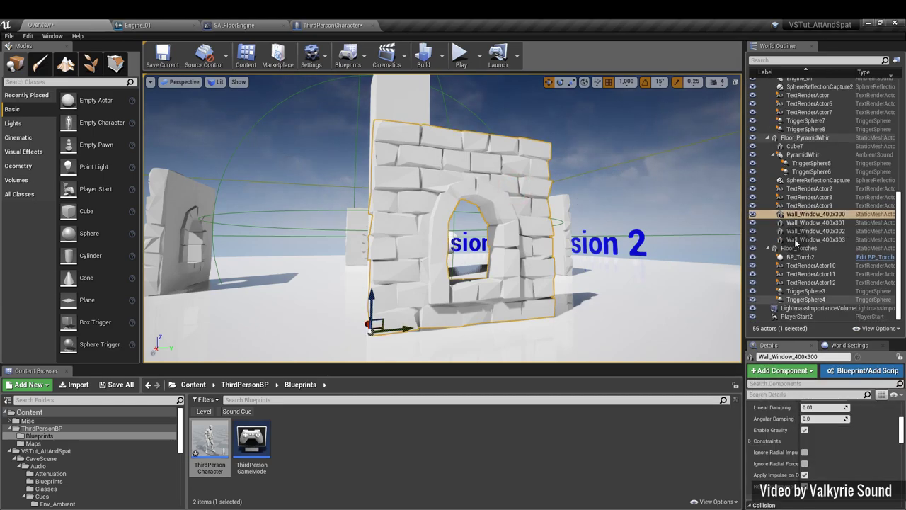
pyautogui.click(852, 440)
pyautogui.doubleClick(418, 458)
pyautogui.click(333, 56)
pyautogui.click(346, 91)
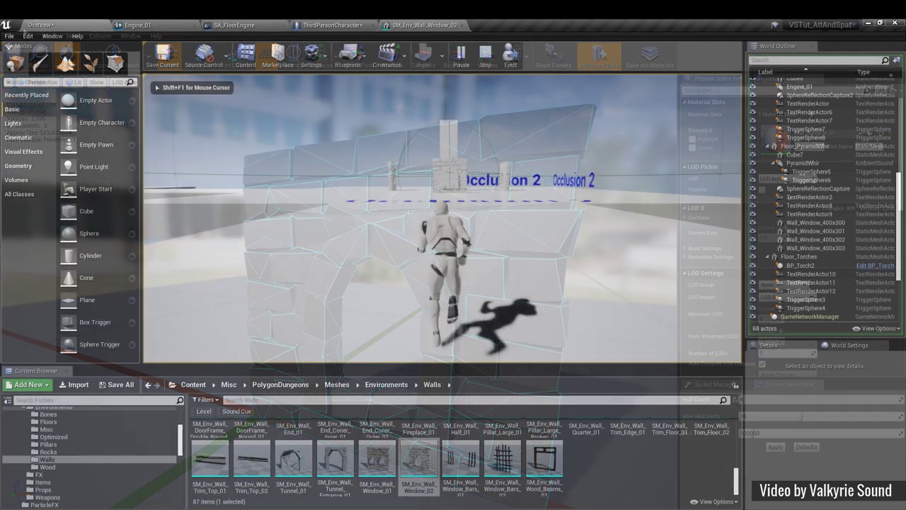
# - Play-test occlusion on the Occlusion 2 platform by running the character around the window walls and up to an opening
pyautogui.press('w')
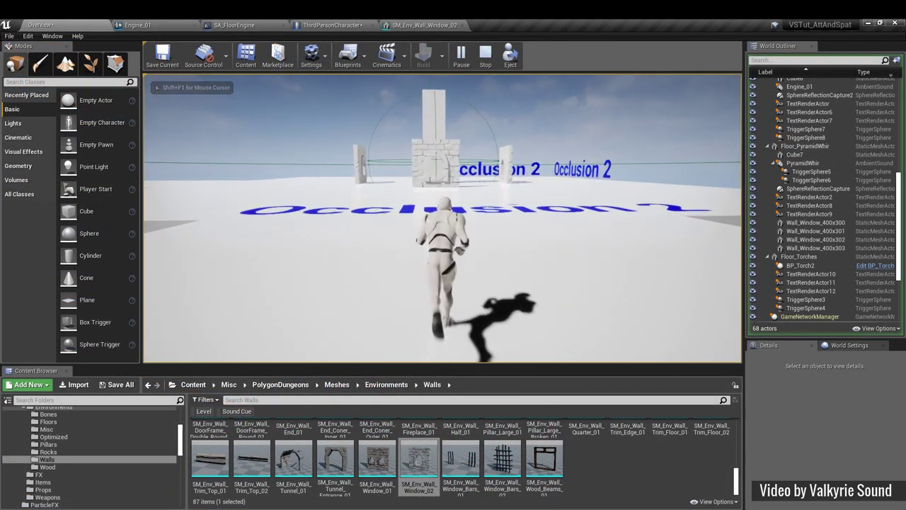
pyautogui.press('w')
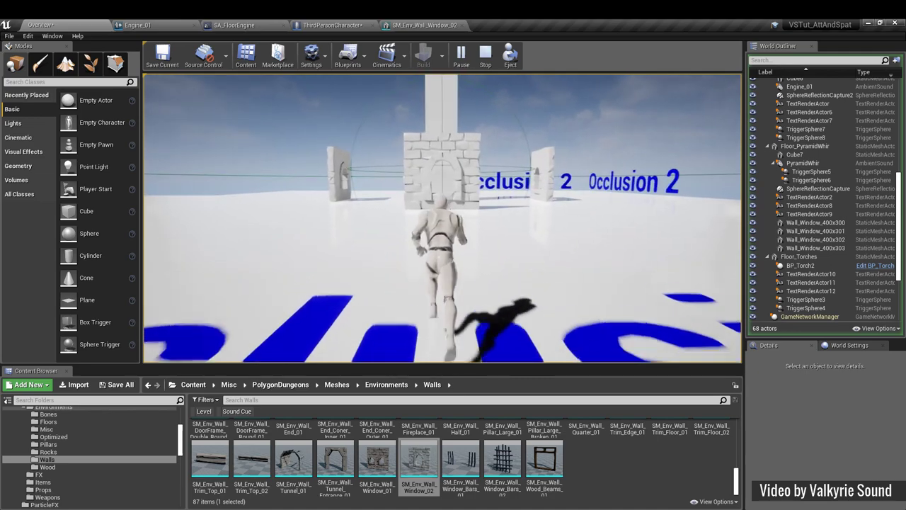
pyautogui.press('w')
pyautogui.press('d')
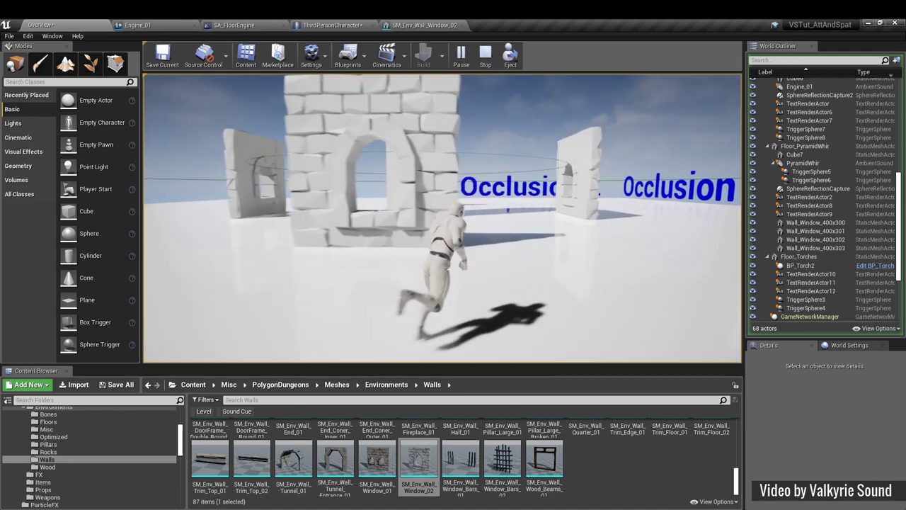
pyautogui.press('w')
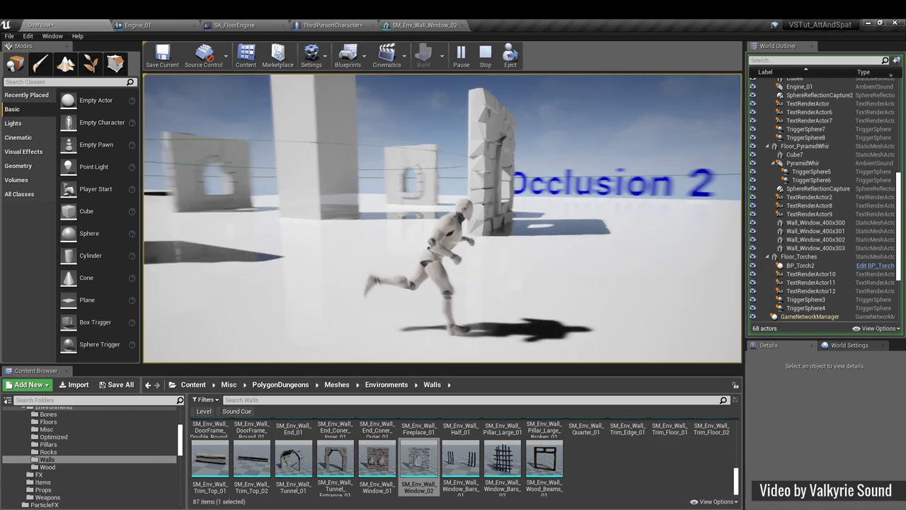
pyautogui.press('w')
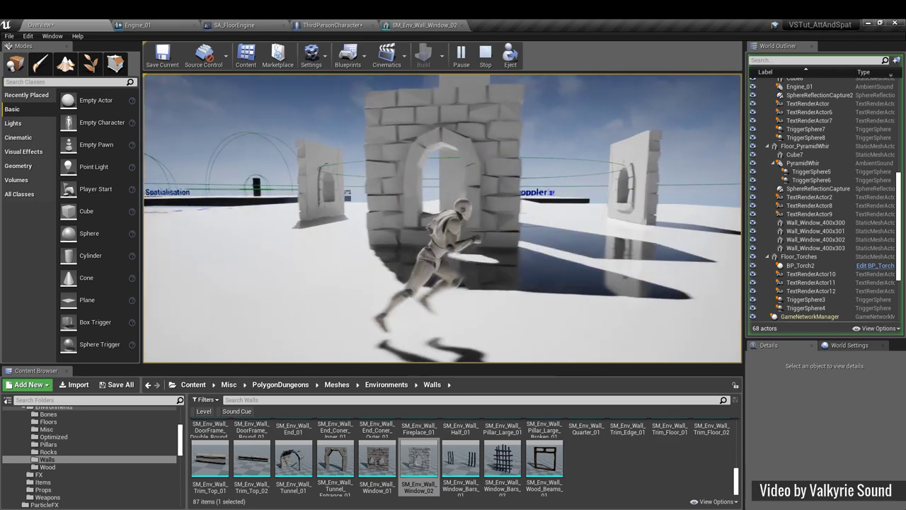
pyautogui.press('w')
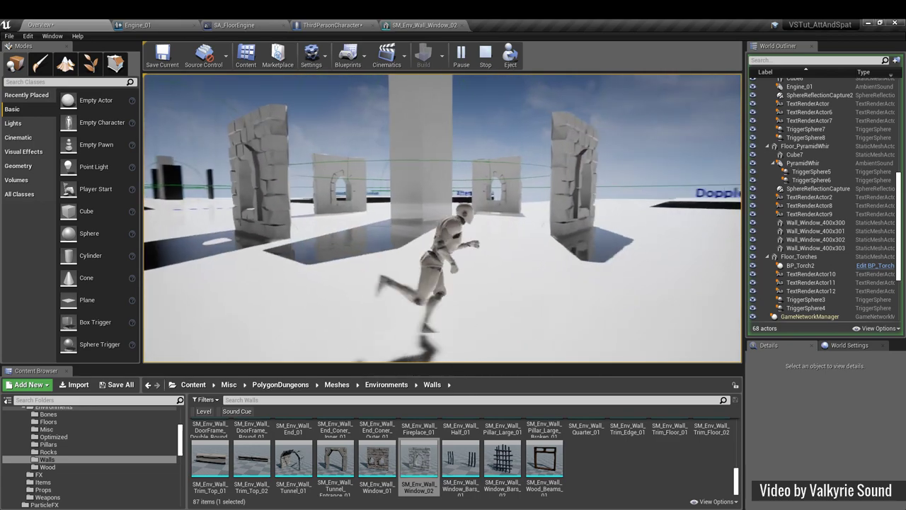
pyautogui.press('d')
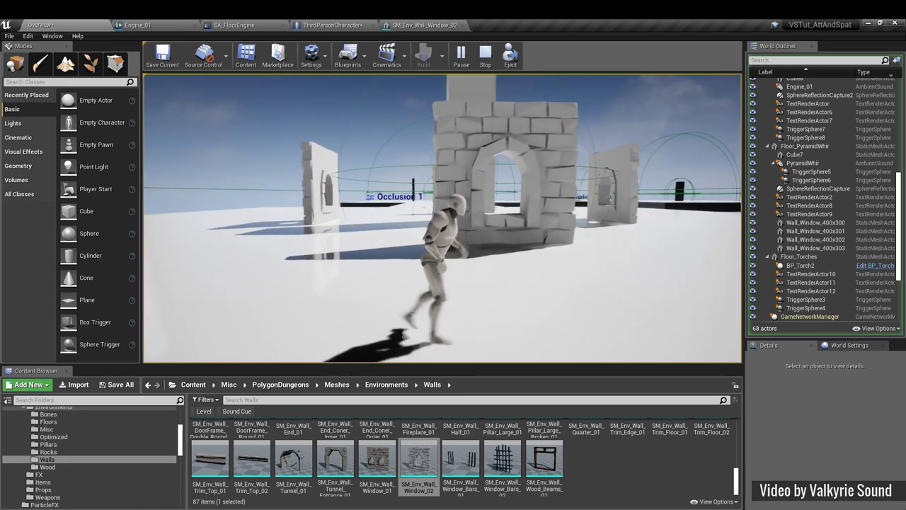
pyautogui.press('w')
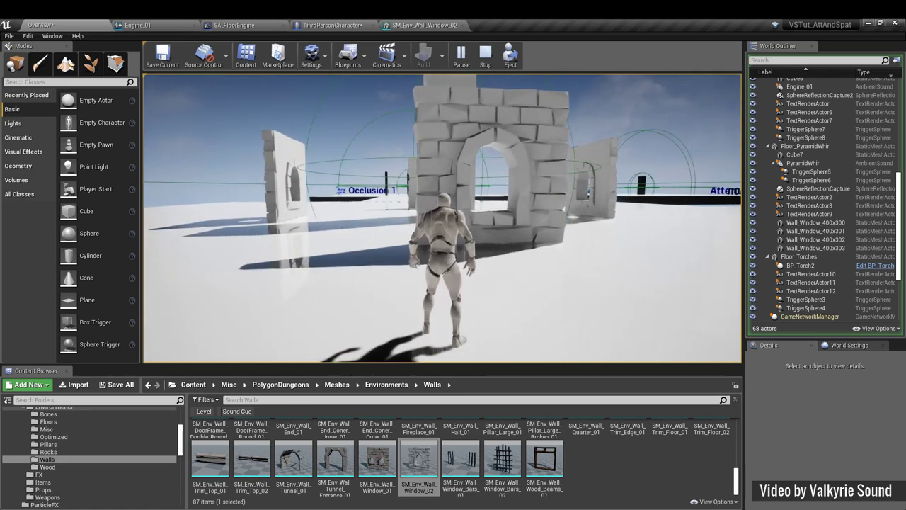
pyautogui.press('w')
pyautogui.press('d')
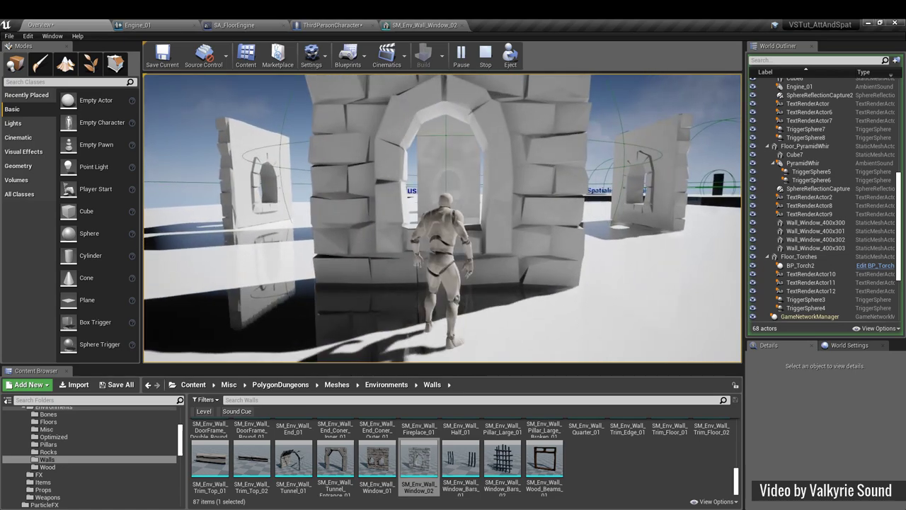
pyautogui.press('d')
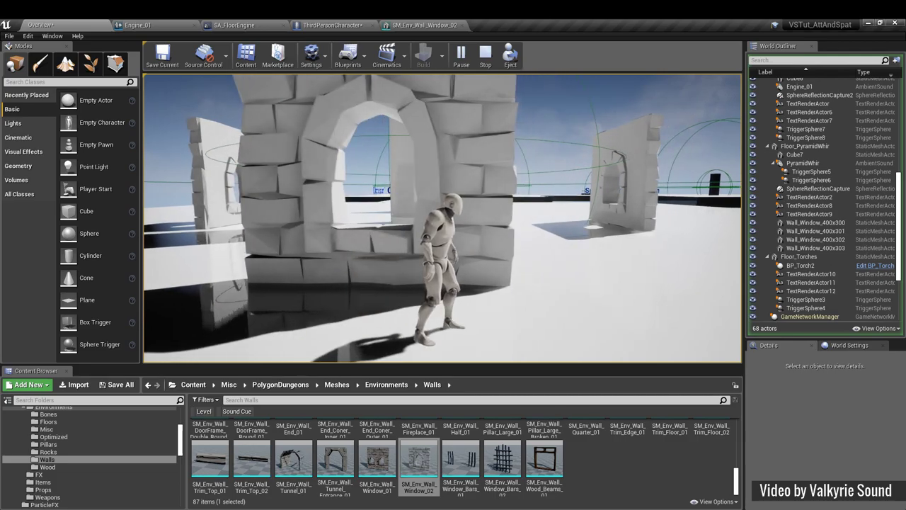
# - Play-test the Doppler platform by running the character across it
pyautogui.press('a')
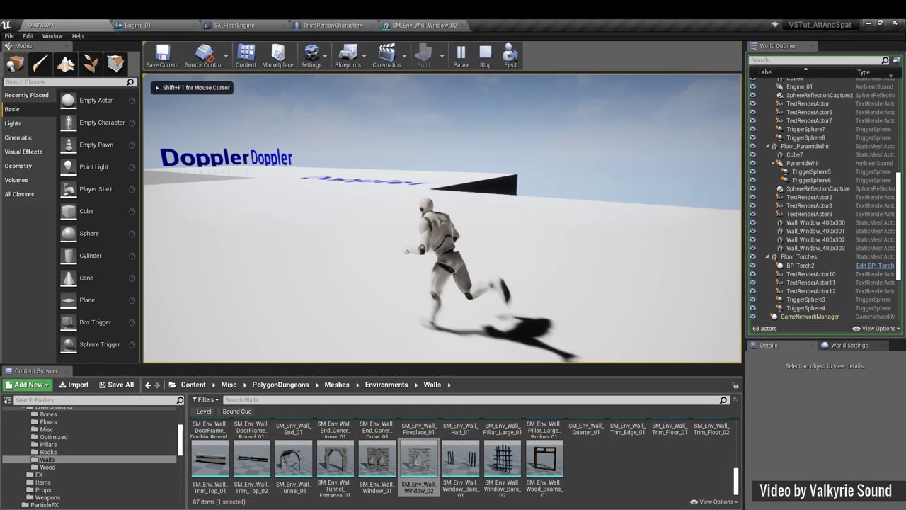
pyautogui.press('w')
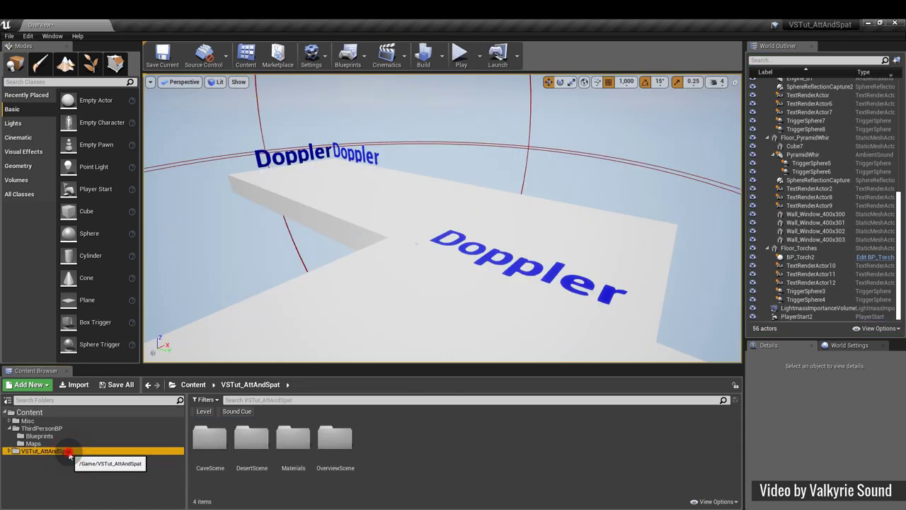
# - Open the Engine_01 sound cue from the Vehicles cues folder under DesertScene's Audio folder
pyautogui.click(50, 428)
pyautogui.click(75, 445)
pyautogui.click(70, 458)
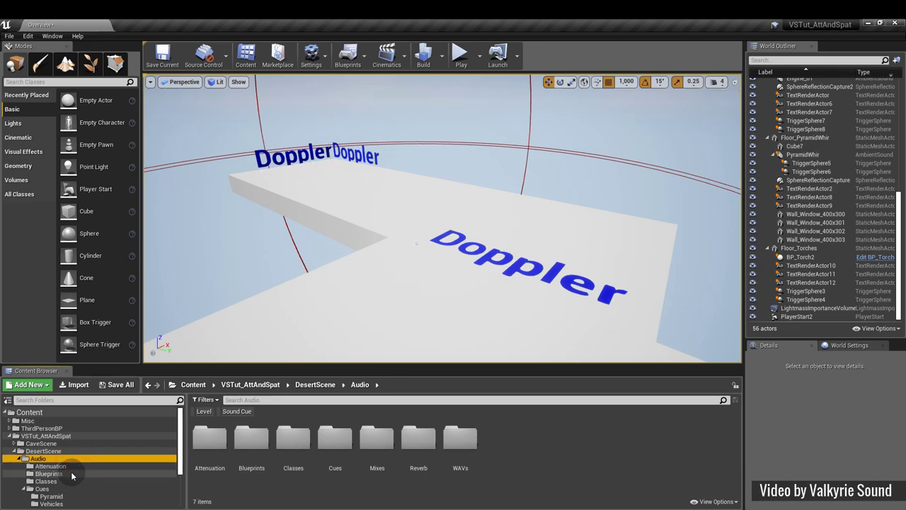
pyautogui.click(73, 472)
pyautogui.scroll(-2, 156, 466)
pyautogui.click(114, 474)
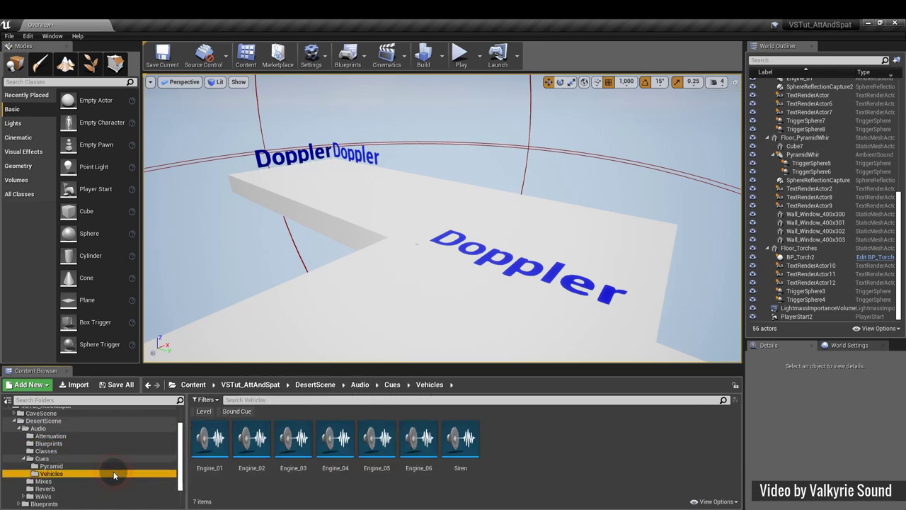
pyautogui.doubleClick(218, 449)
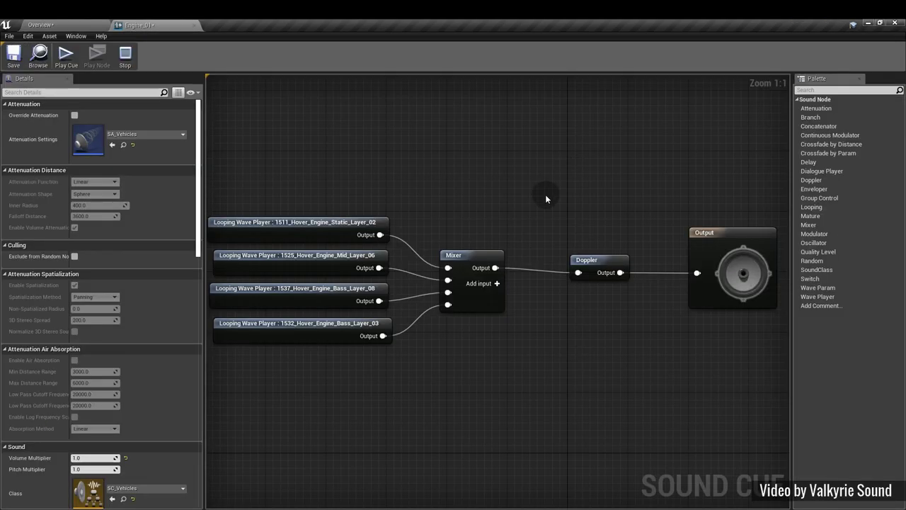
pyautogui.rightClick(531, 150)
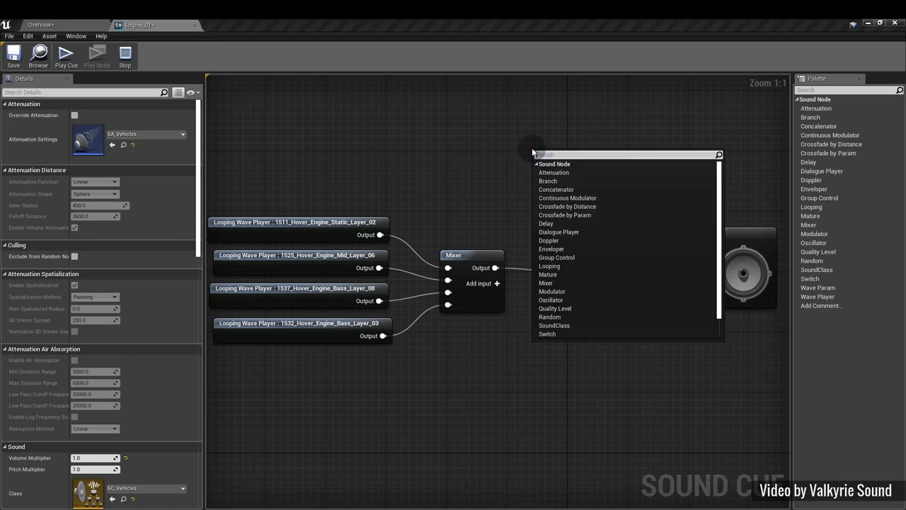
pyautogui.click(577, 241)
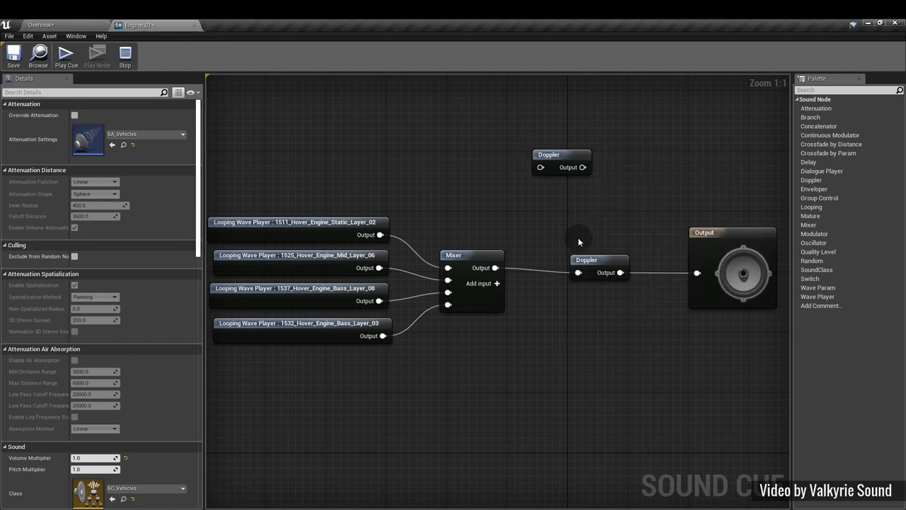
pyautogui.click(562, 155)
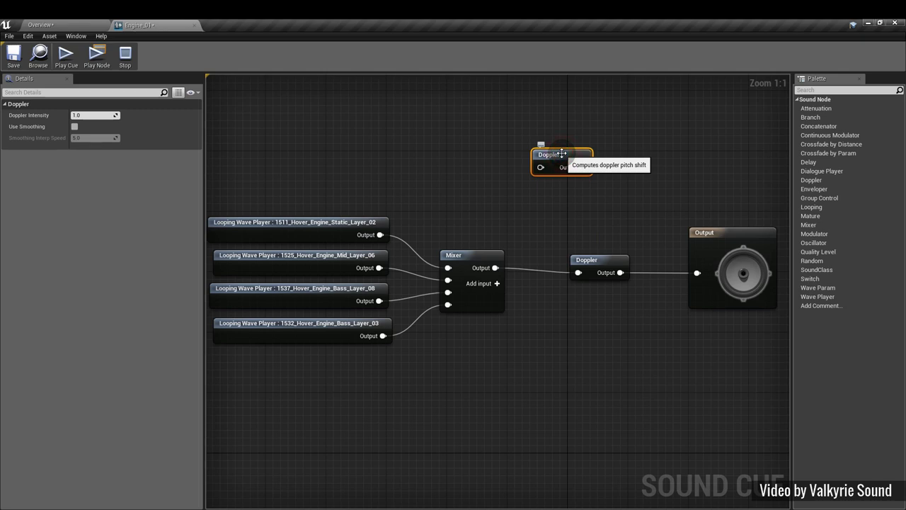
pyautogui.press('Delete')
# - Select the Doppler node wired between the Mixer and the Output to inspect its settings
pyautogui.click(594, 256)
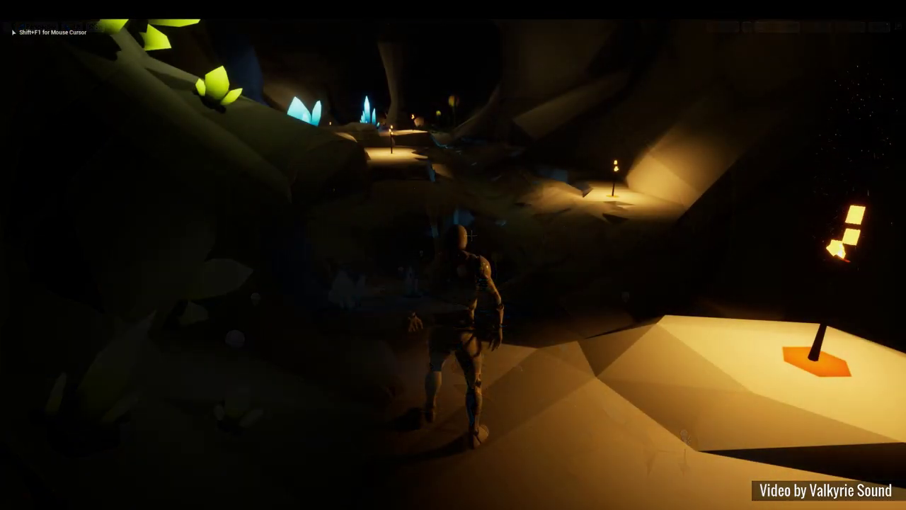
# - Play-test the cave level by running the character past the torches and across the cave floor to the glowing orange plants
pyautogui.press('w')
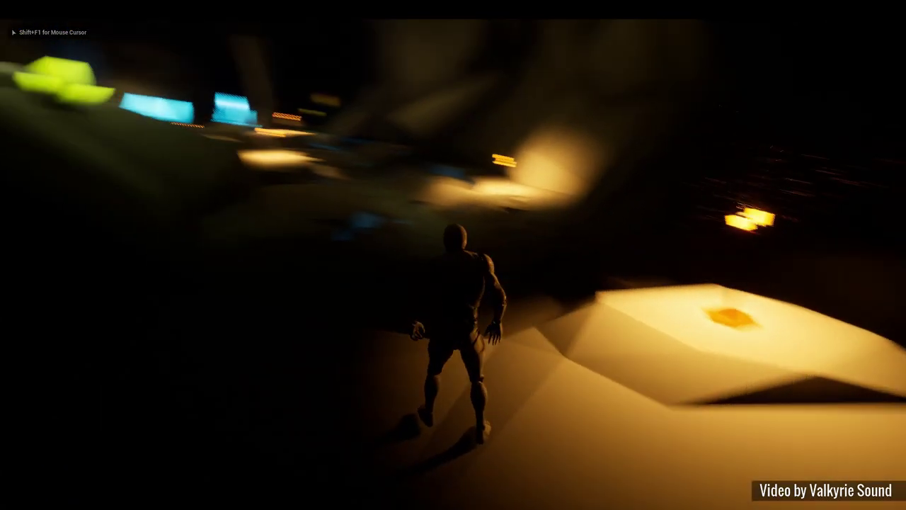
pyautogui.press('w')
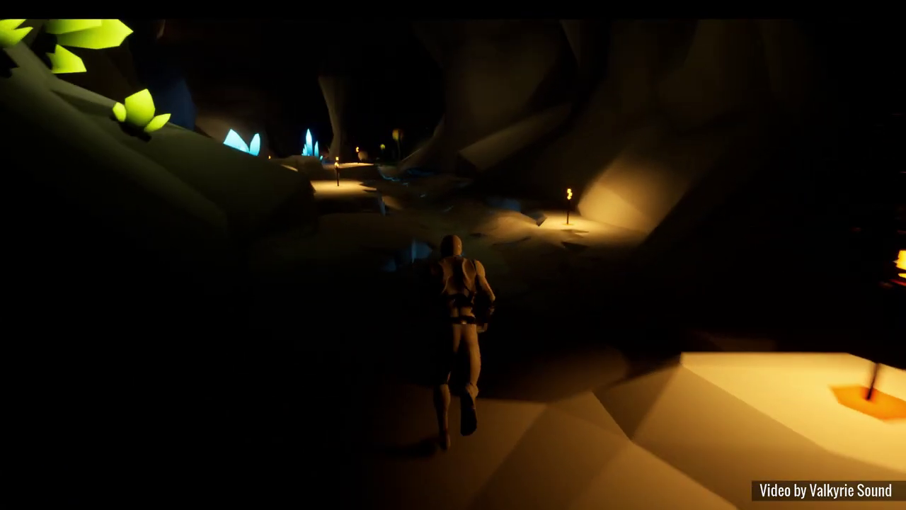
pyautogui.press('w')
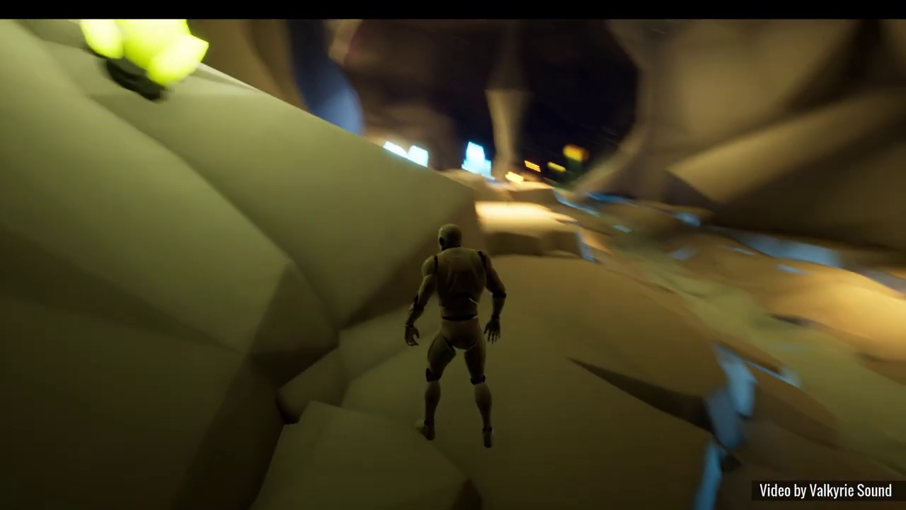
pyautogui.press('w')
pyautogui.press('w')
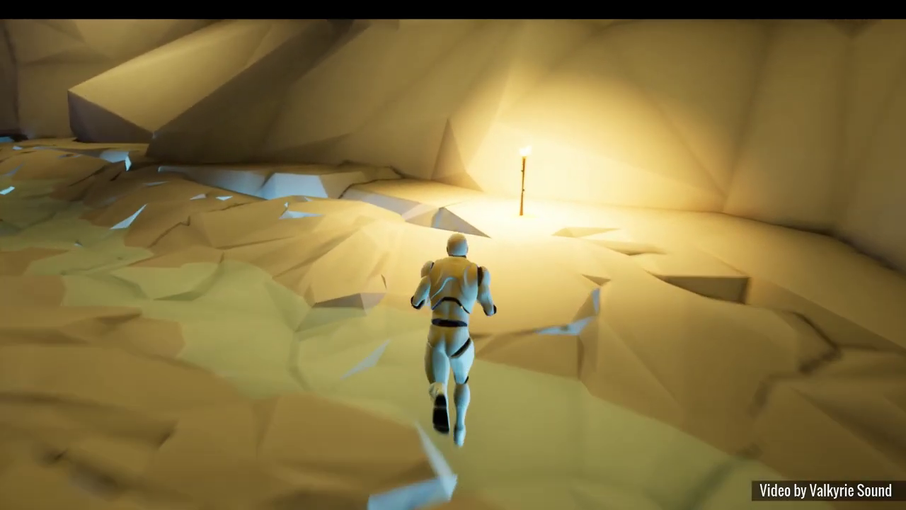
pyautogui.press('w')
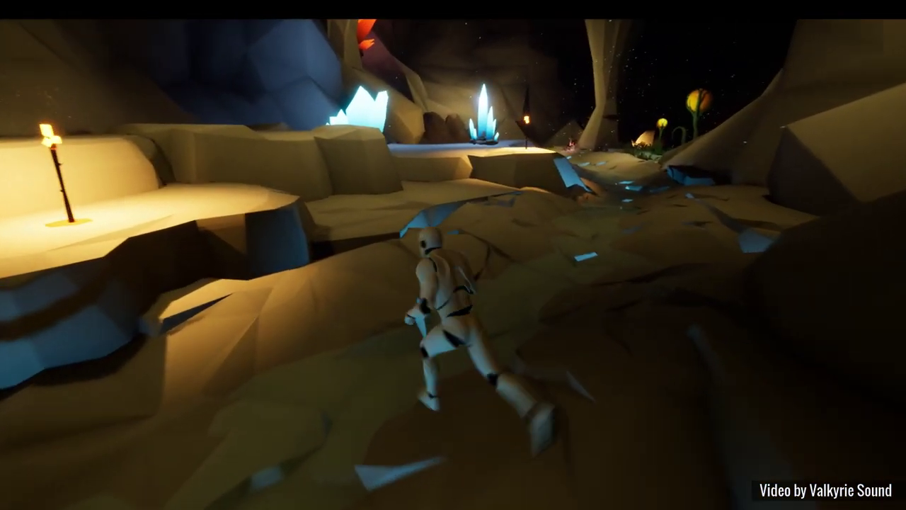
pyautogui.press('w')
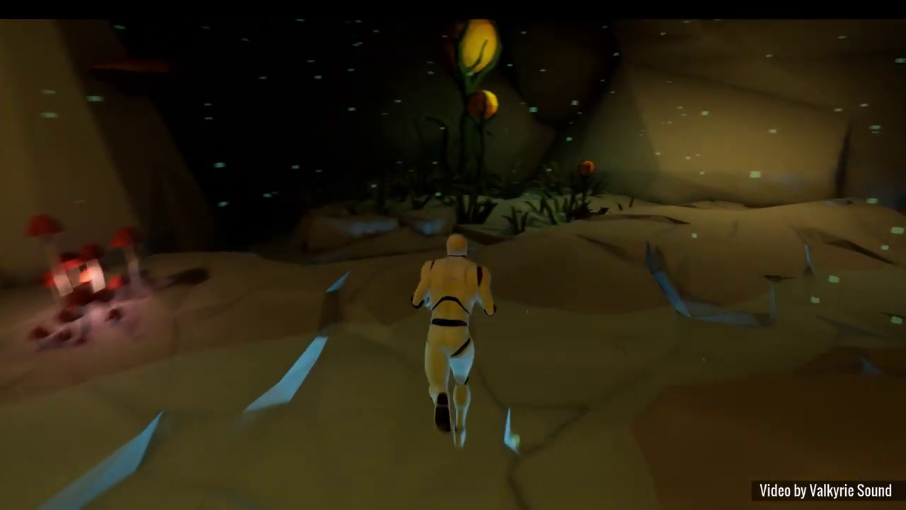
pyautogui.press('w')
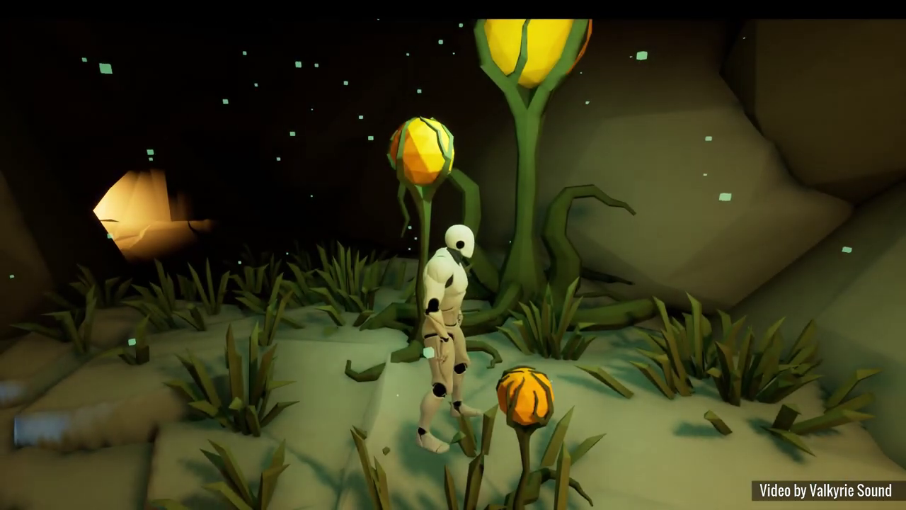
# - Run the character from the orange plants back through the cave and past the blue crystals
pyautogui.press('w')
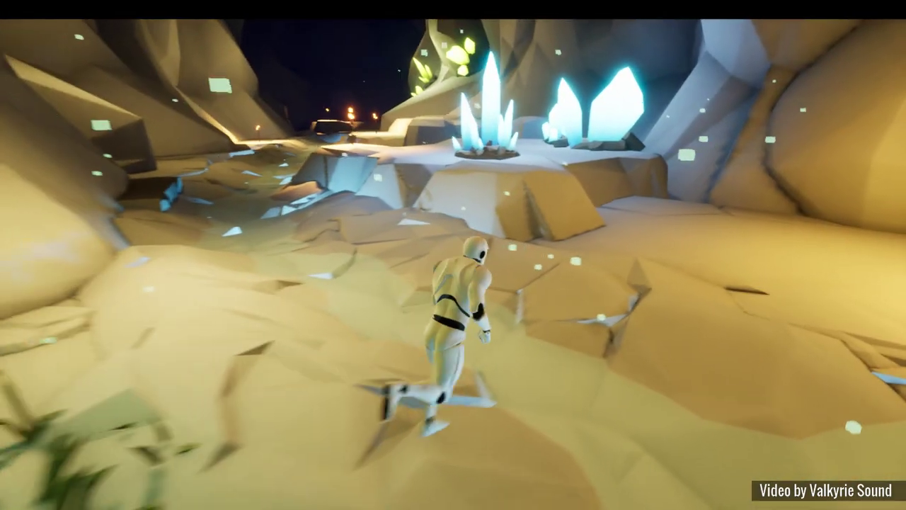
pyautogui.press('w')
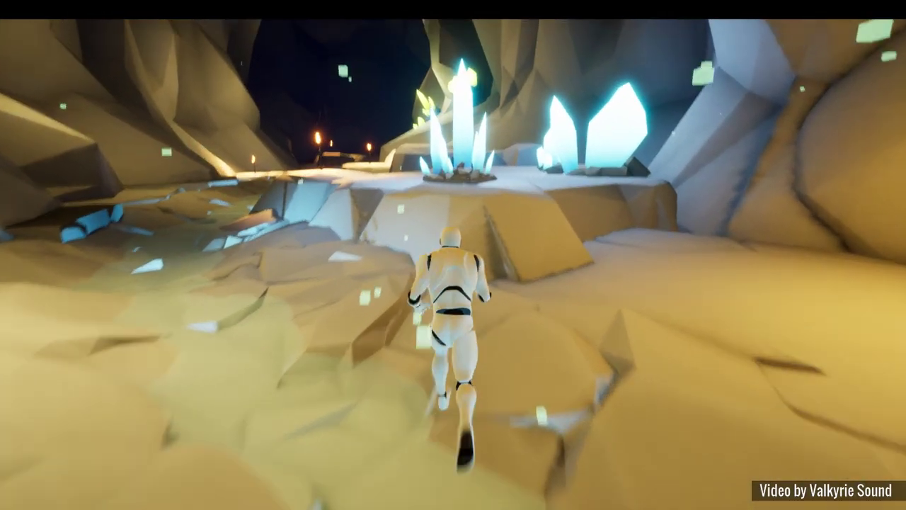
pyautogui.press('w')
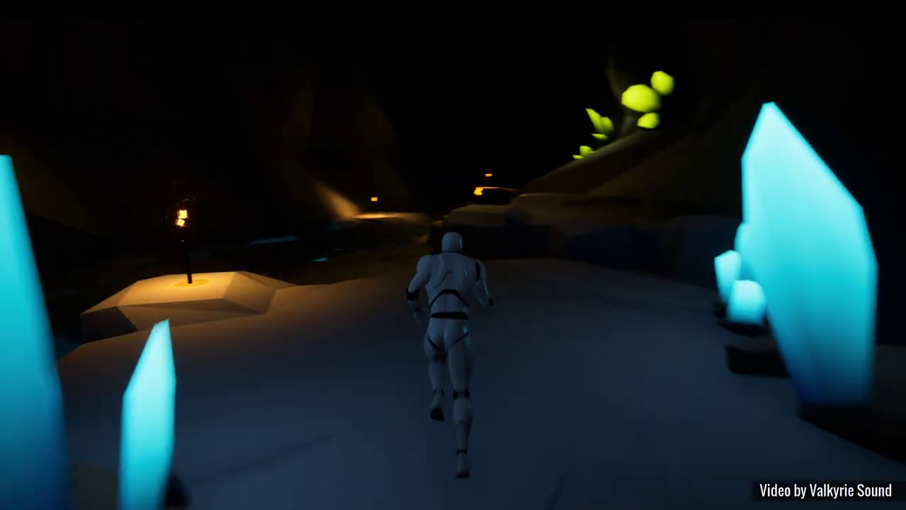